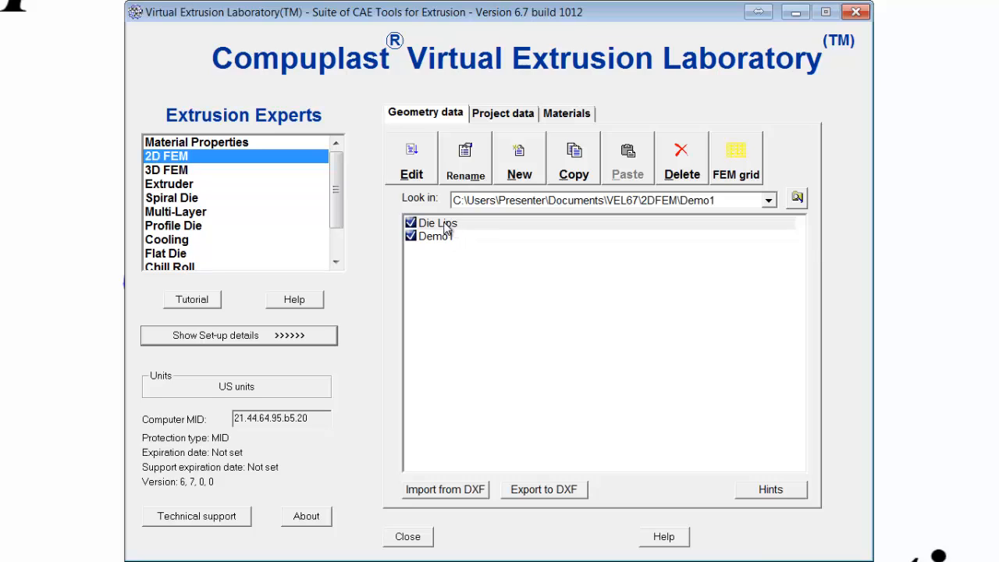
Create a new 2D FEM project in the Demo1 folder and name it DieLips.
left_click(505, 115)
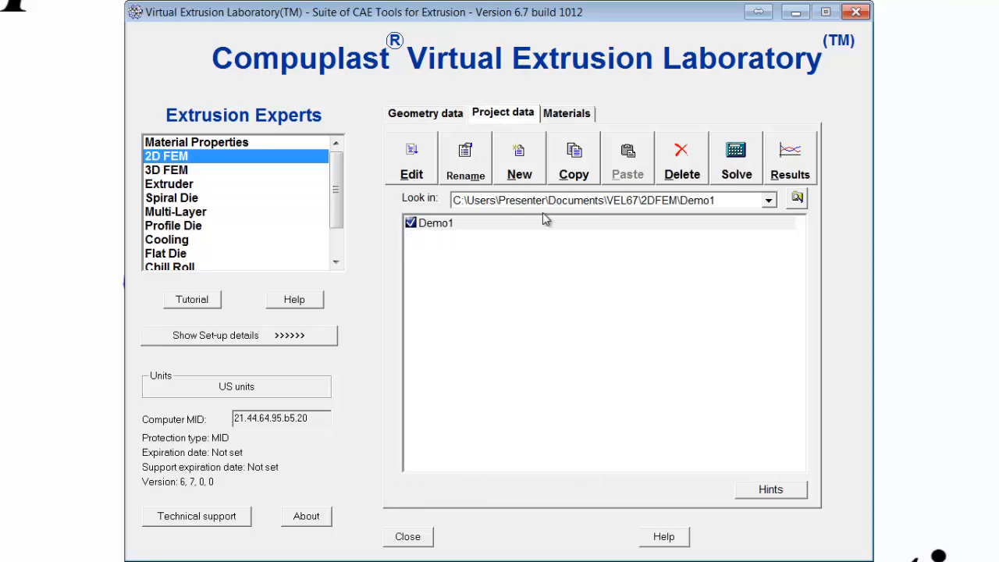
left_click(523, 165)
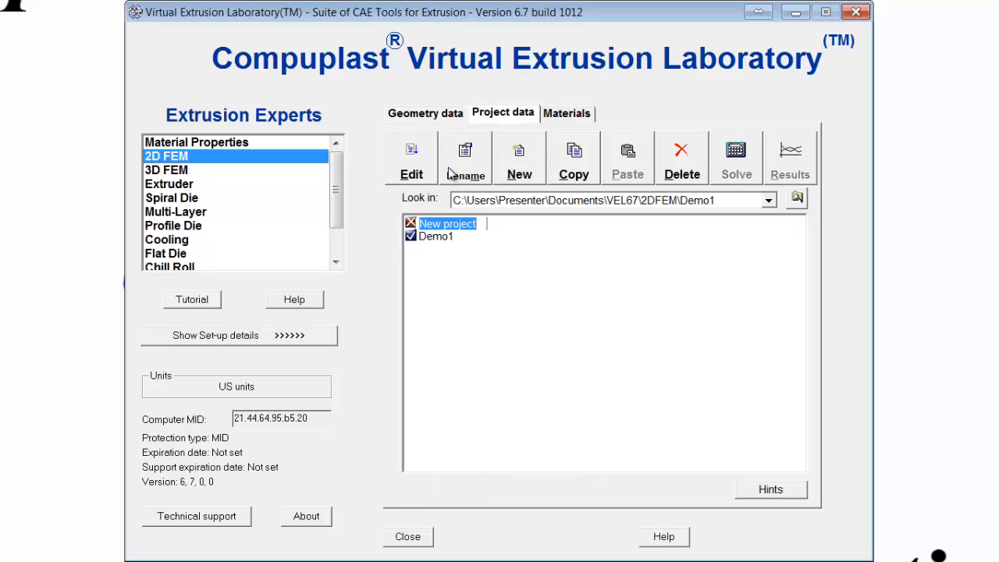
type("DieLips")
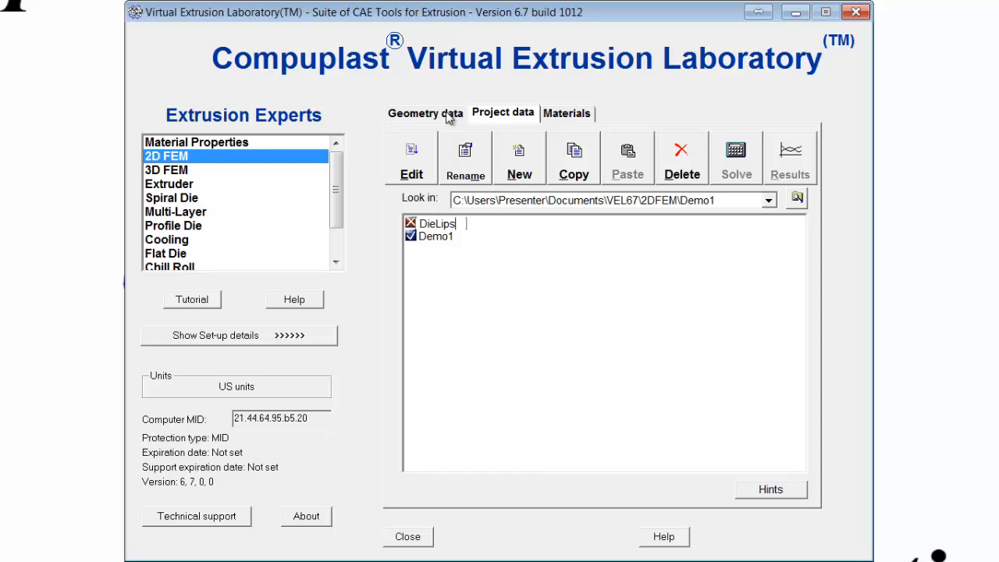
key("Return")
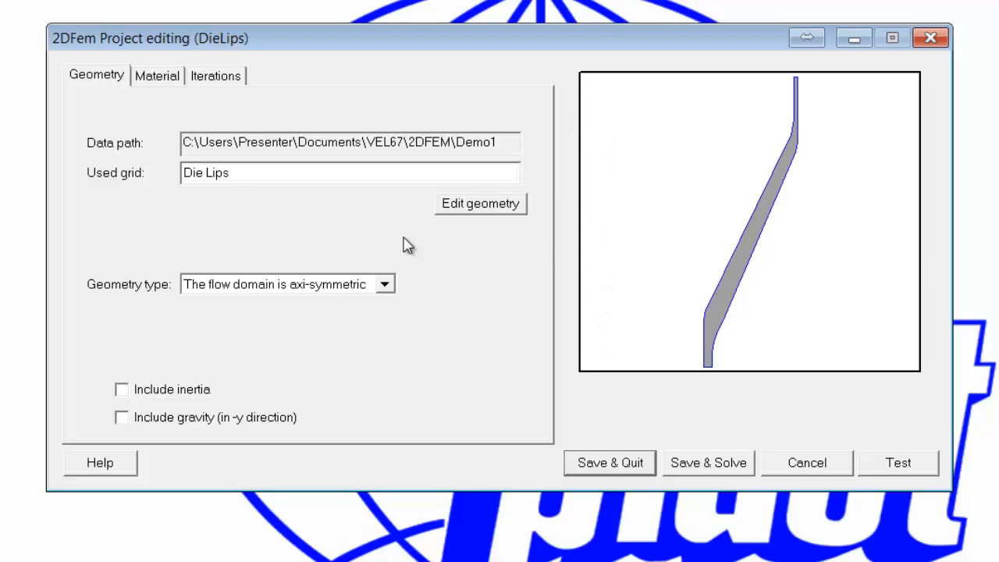
Assign the LDPE material "Typical 1 MI Film (Cross)" to the project's material row.
left_click(156, 75)
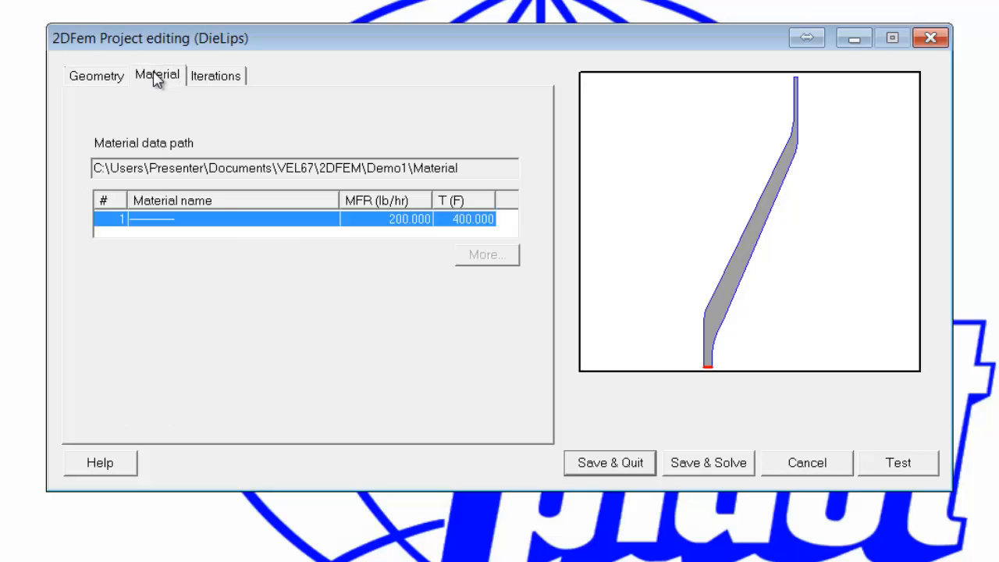
double_click(337, 225)
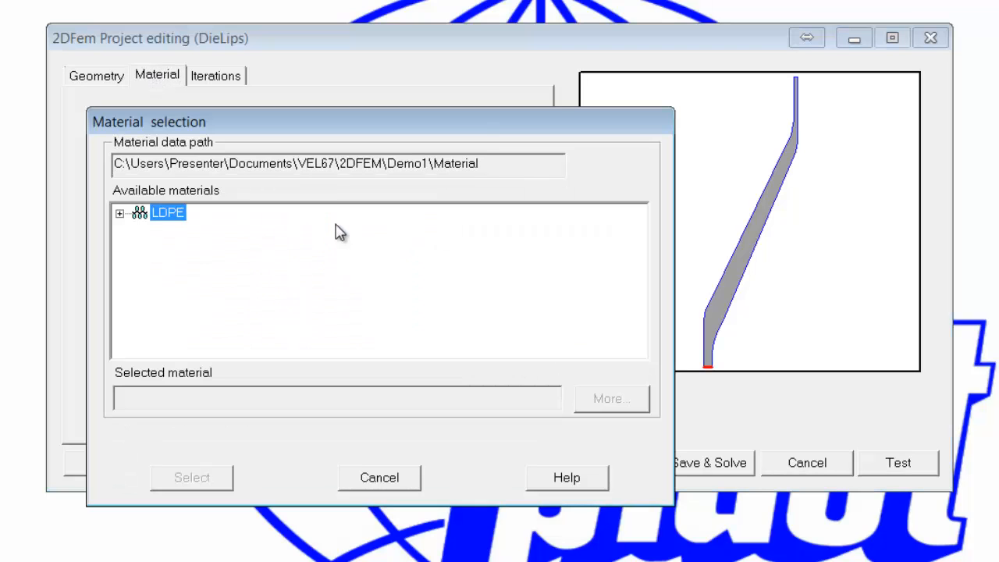
left_click(121, 215)
left_click(191, 229)
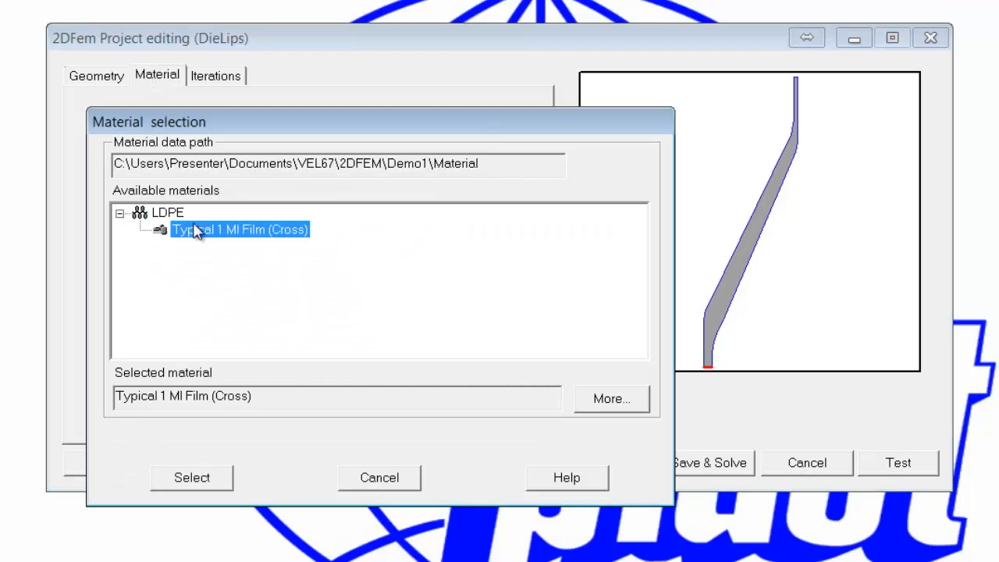
left_click(204, 476)
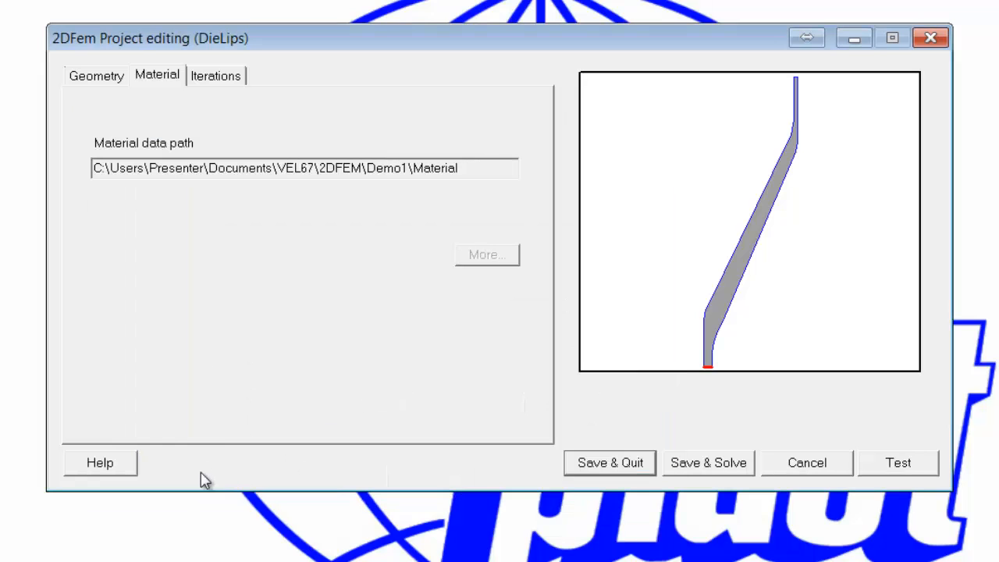
Review the non-Newtonian/temperature iteration settings, and save and solve the DieLips project.
left_click(223, 85)
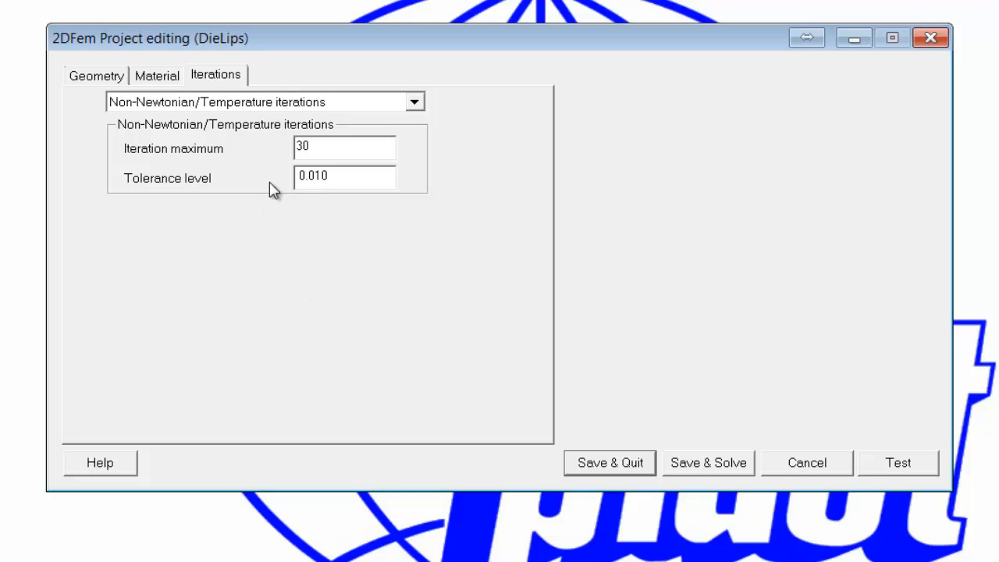
left_click(703, 466)
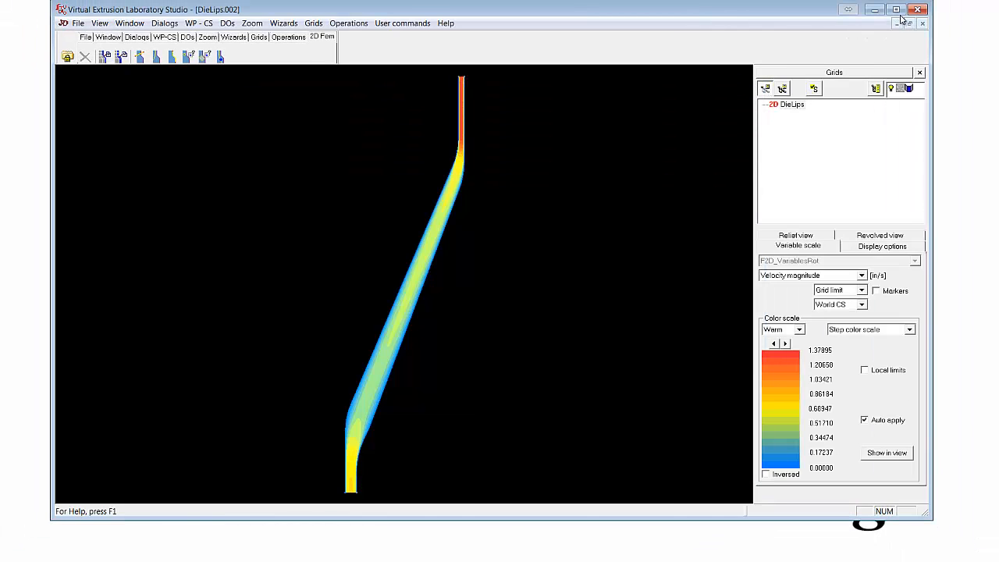
Maximize the results window and show the DieLips grid as a revolved view with an angle of 270 degrees.
left_click(900, 14)
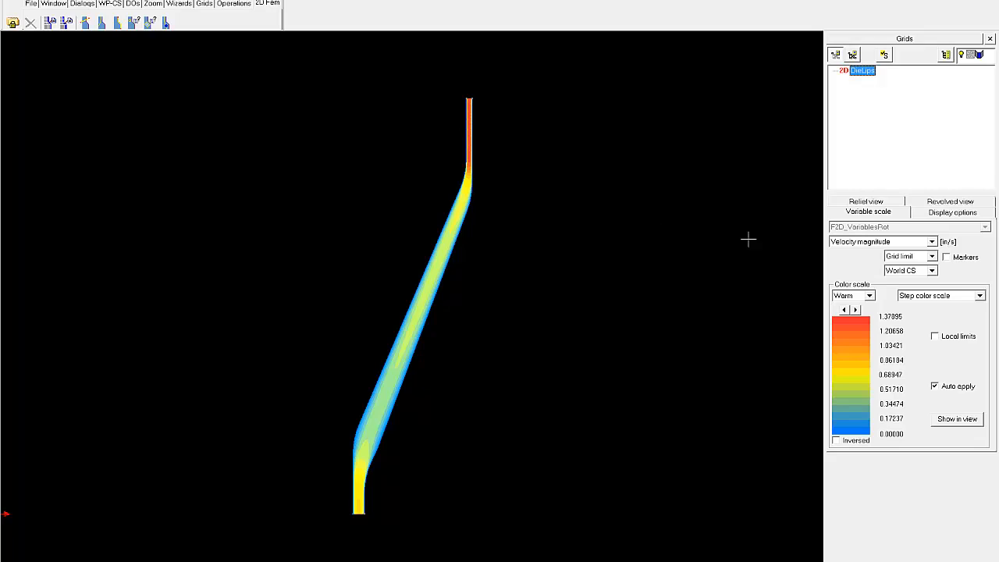
left_click(943, 202)
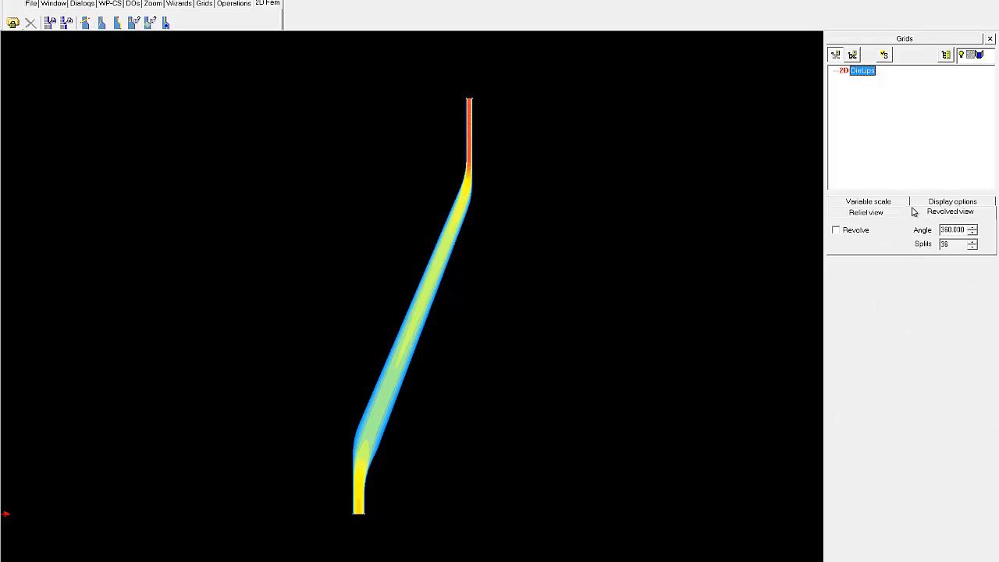
left_click(836, 231)
scroll(658, 244, "down", 8)
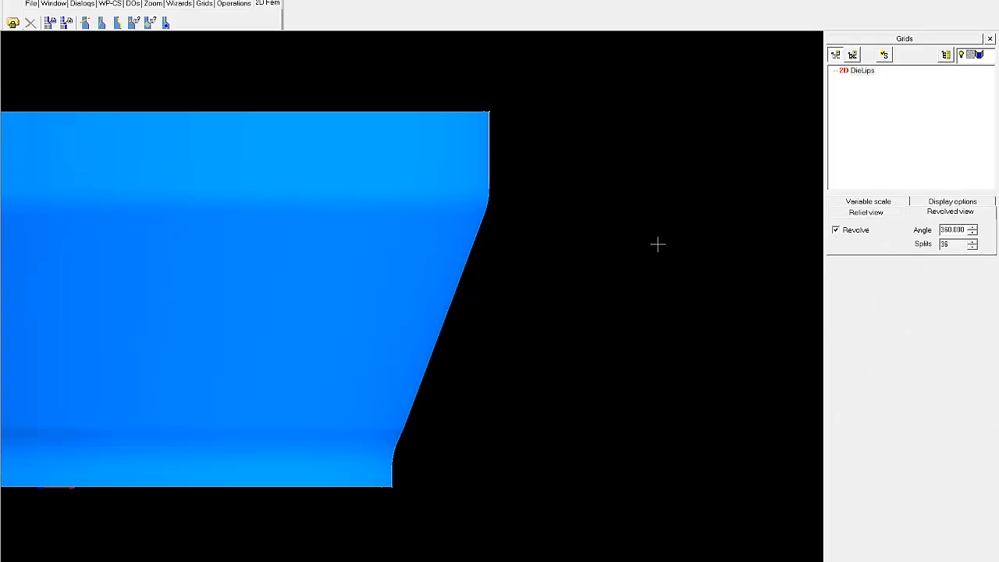
middle_click_drag(568, 287, 911, 262)
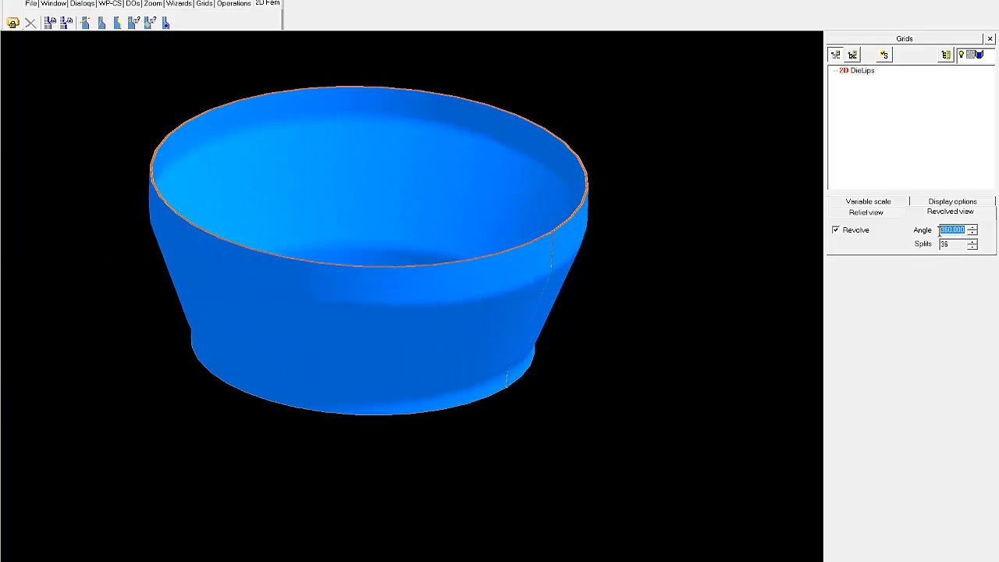
key("Return")
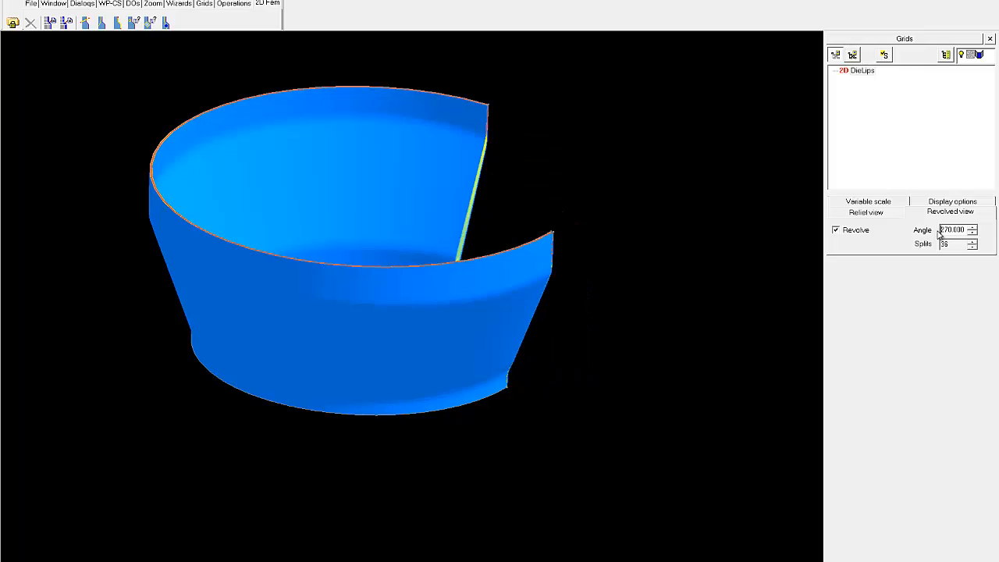
Examine the velocity magnitude on the cut faces of the revolved die against the color scale, up close at the lip exit.
middle_click_drag(435, 355, 609, 312)
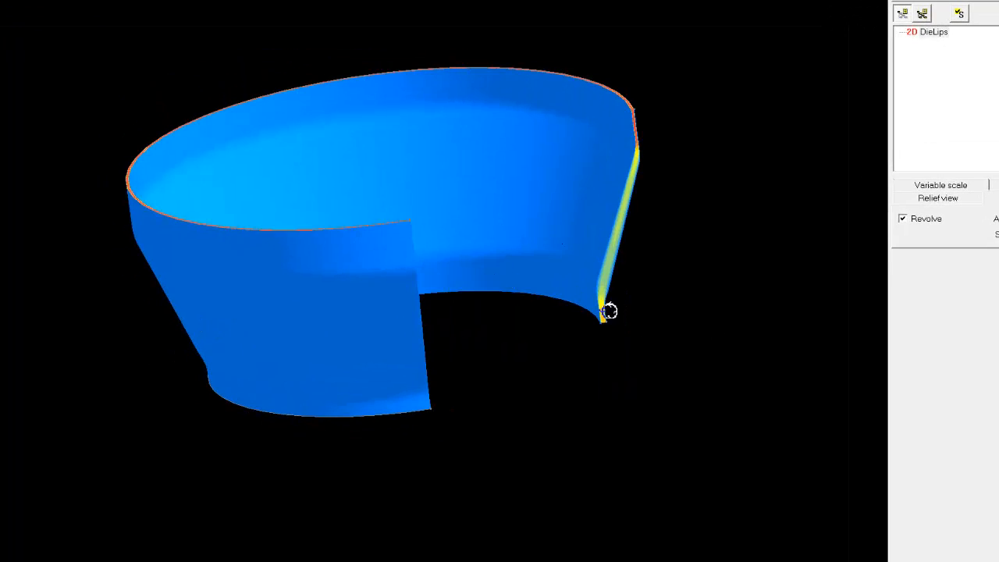
middle_click_drag(437, 397, 426, 357)
middle_click_drag(524, 154, 576, 188)
left_click(944, 196)
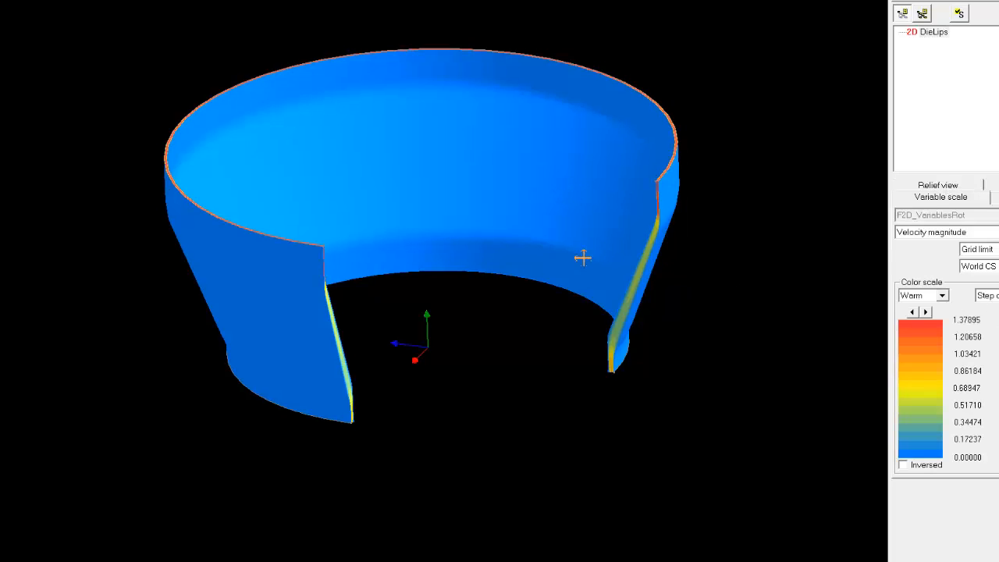
middle_click_drag(583, 258, 551, 273)
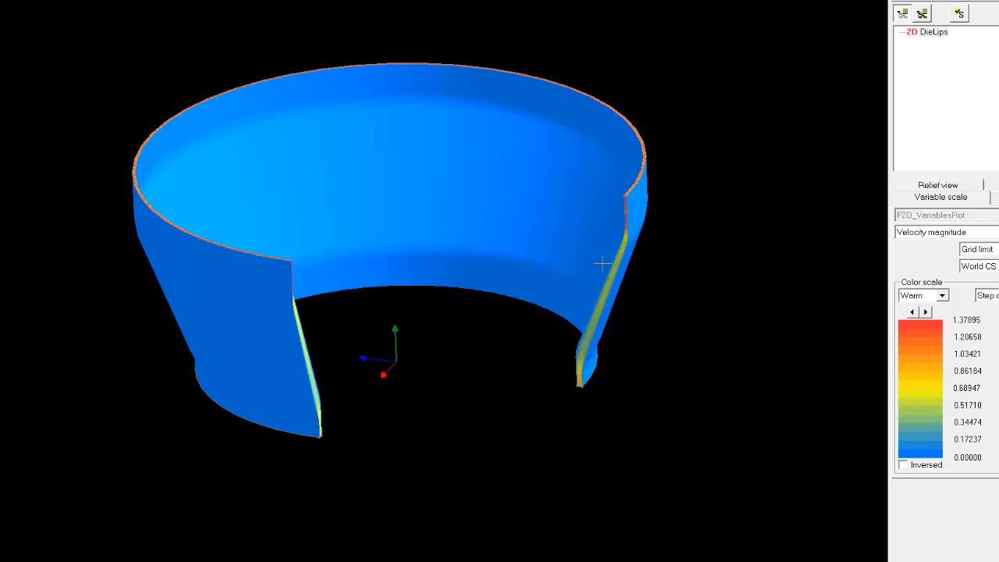
left_click_drag(571, 163, 677, 243)
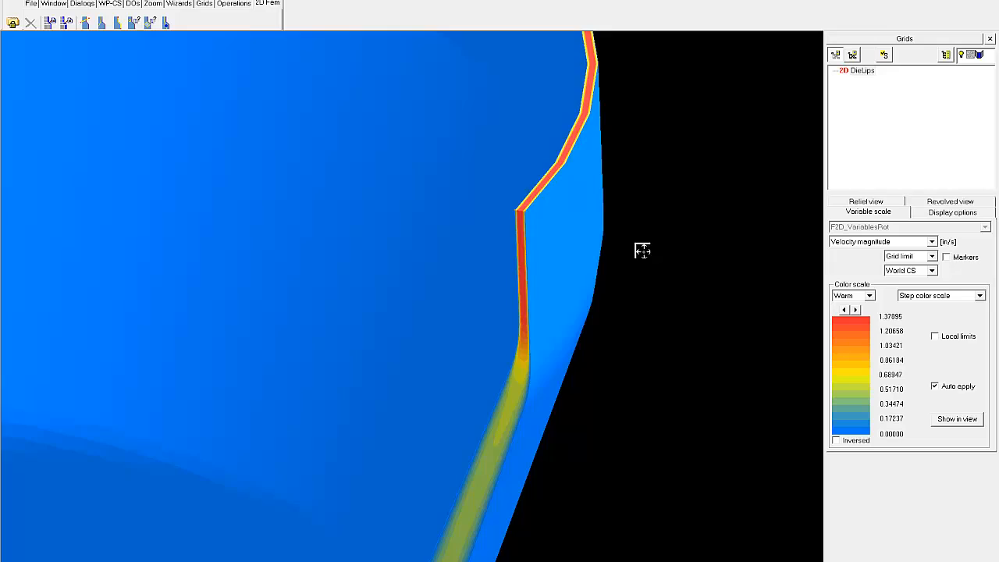
middle_click_drag(473, 258, 508, 227)
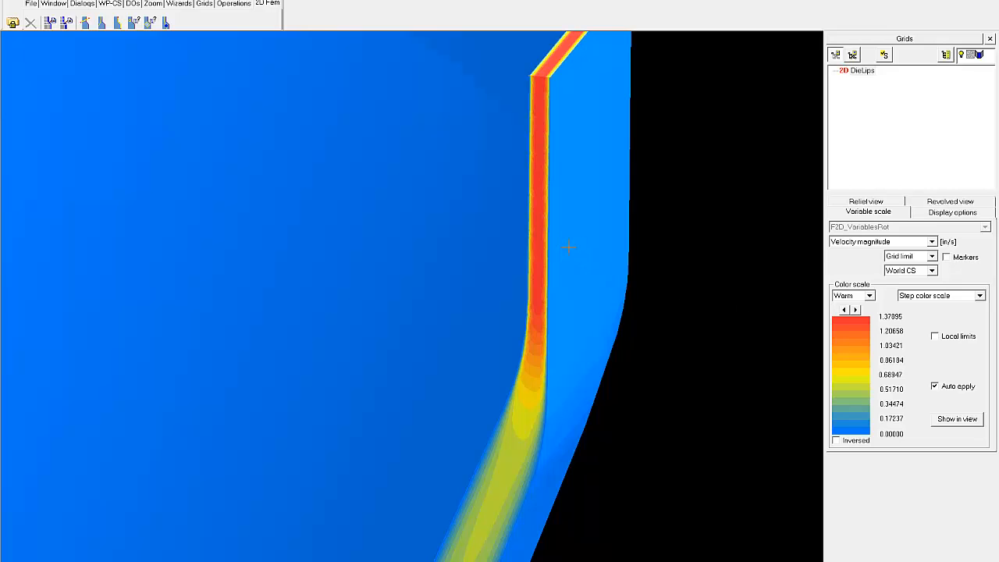
scroll(567, 239, "down", 8)
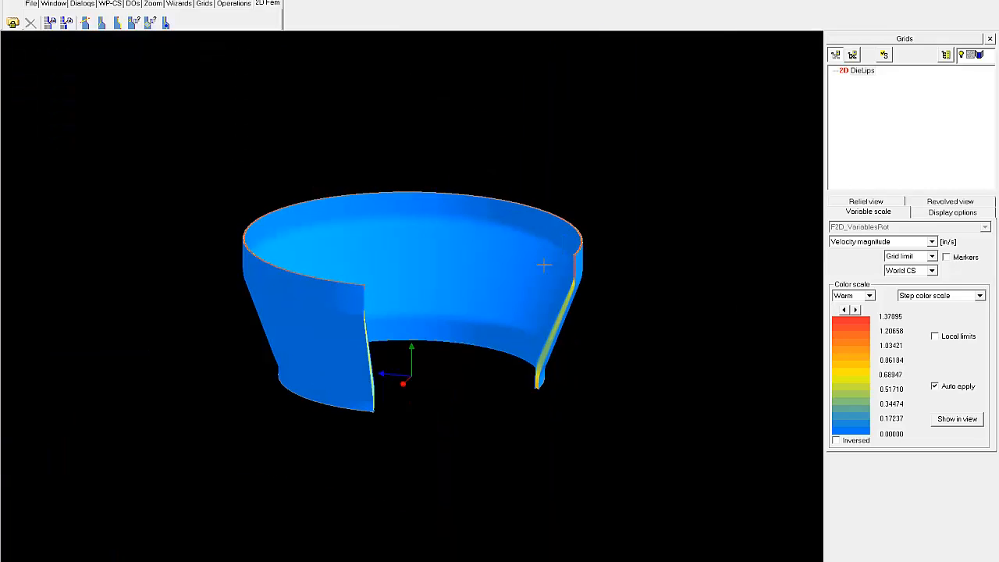
middle_click_drag(522, 260, 528, 254)
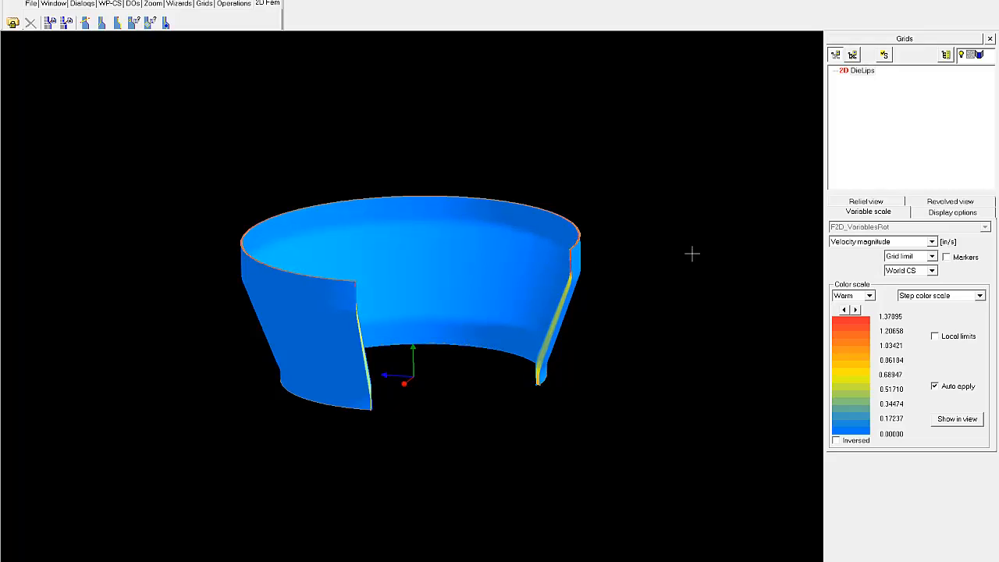
Turn off the revolved view and color the flow channel by Pressure.
left_click(940, 202)
left_click(835, 231)
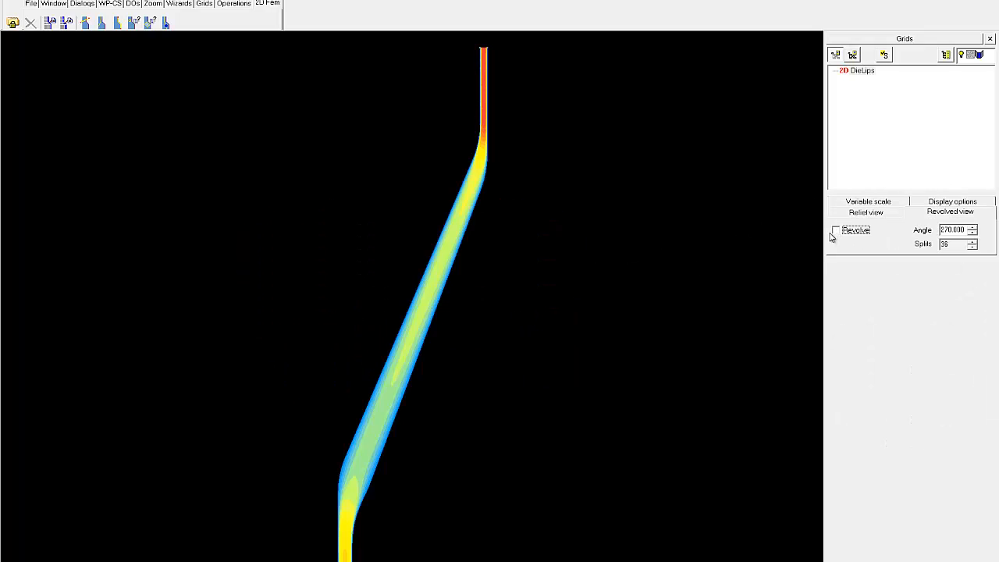
left_click(868, 202)
left_click(932, 243)
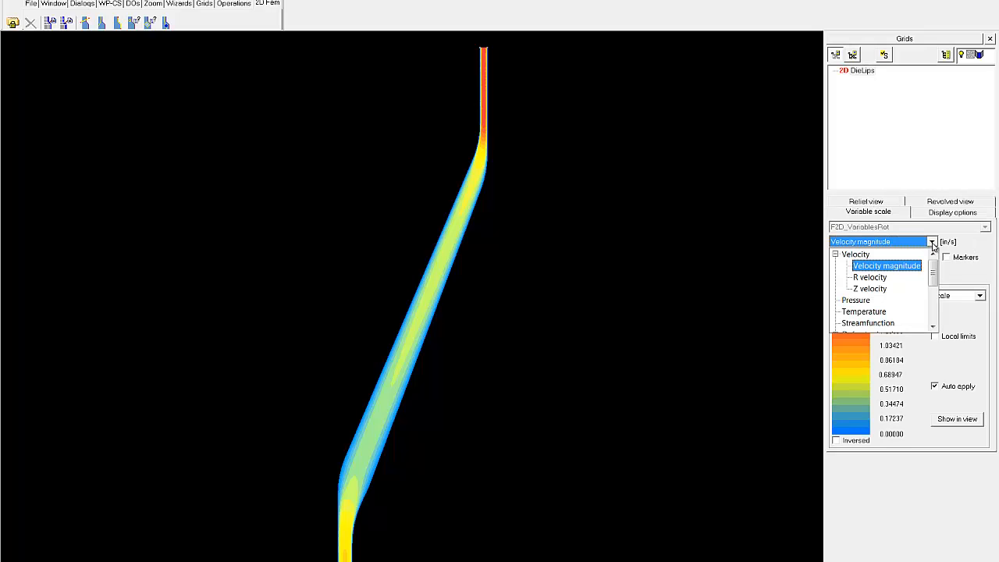
left_click(854, 302)
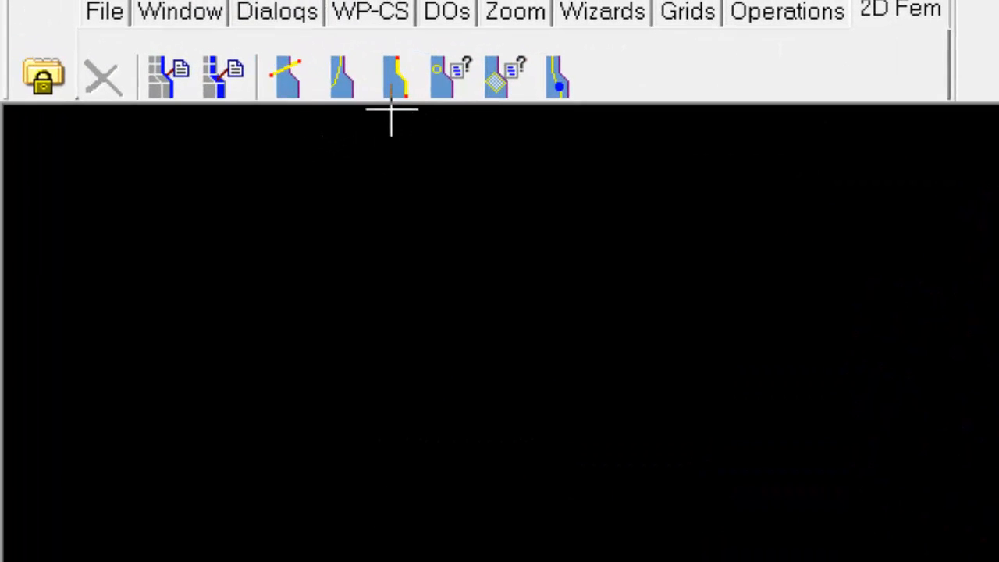
Define a boundary grid along the channel's outer wall and trace the pressure along its plot.
left_click(398, 76)
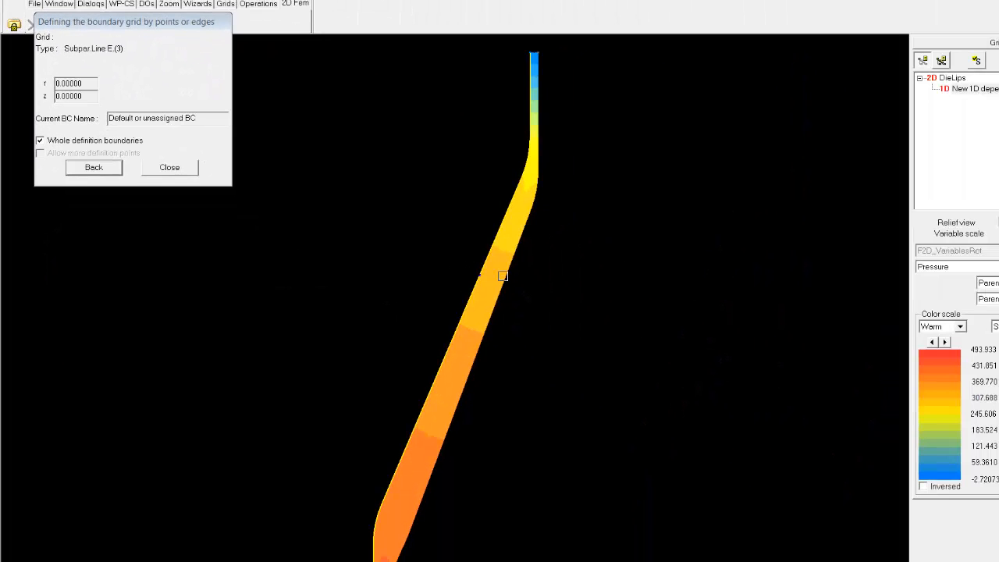
left_click(507, 275)
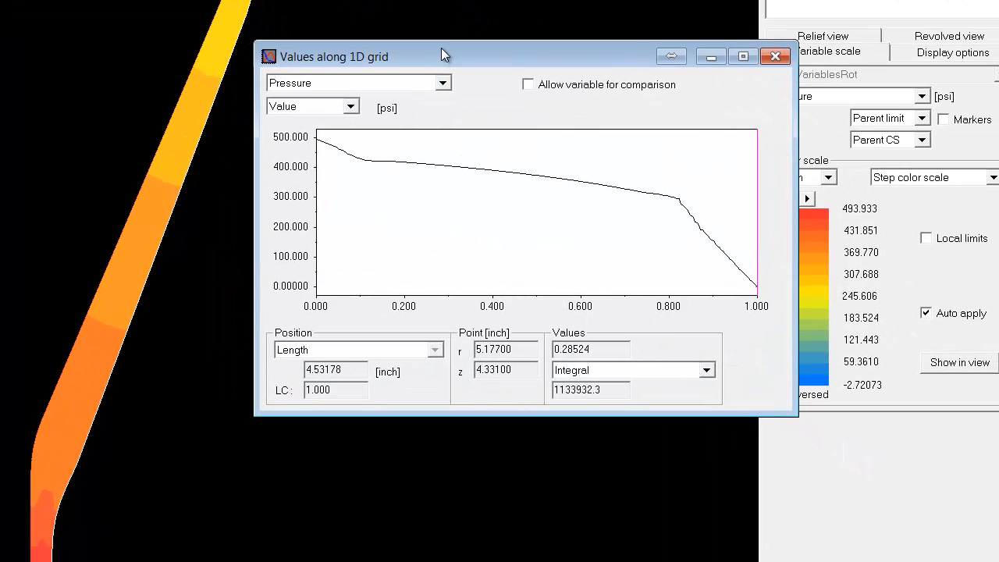
left_click_drag(441, 47, 442, 43)
left_click_drag(331, 161, 680, 162)
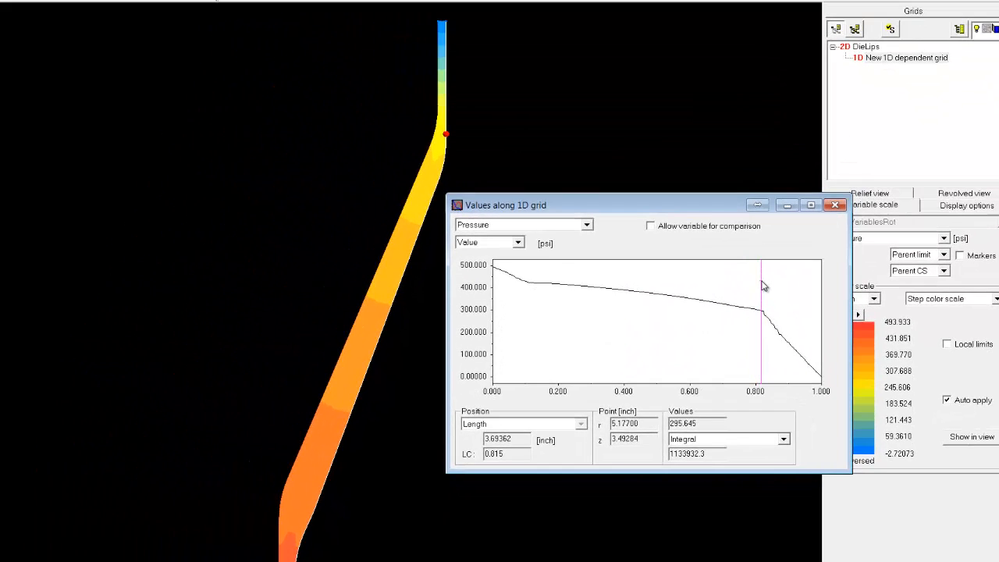
left_click_drag(764, 286, 778, 304)
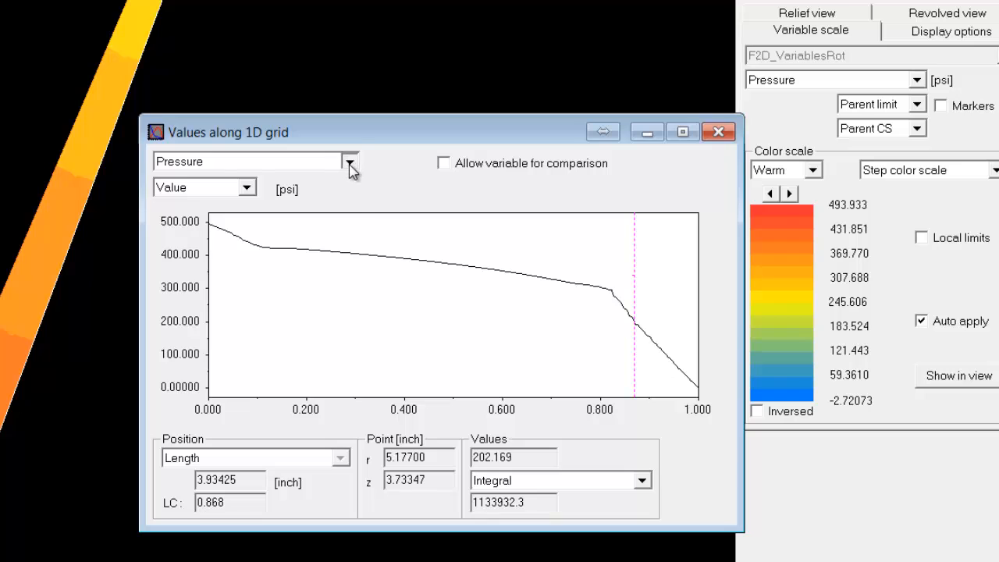
Plot the local Stress magnitude along the outer-wall boundary grid and trace its values toward the die exit.
left_click(350, 163)
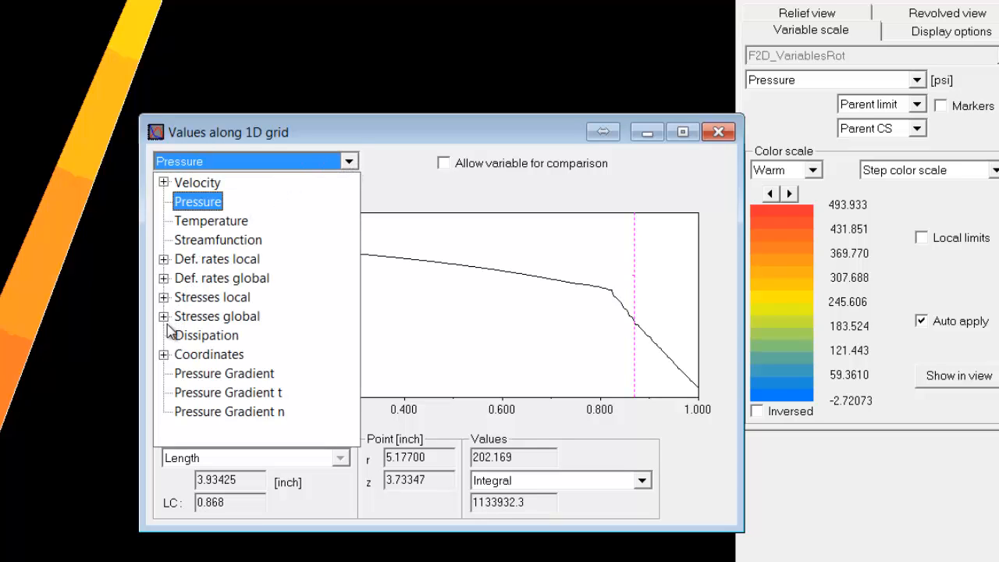
left_click(164, 297)
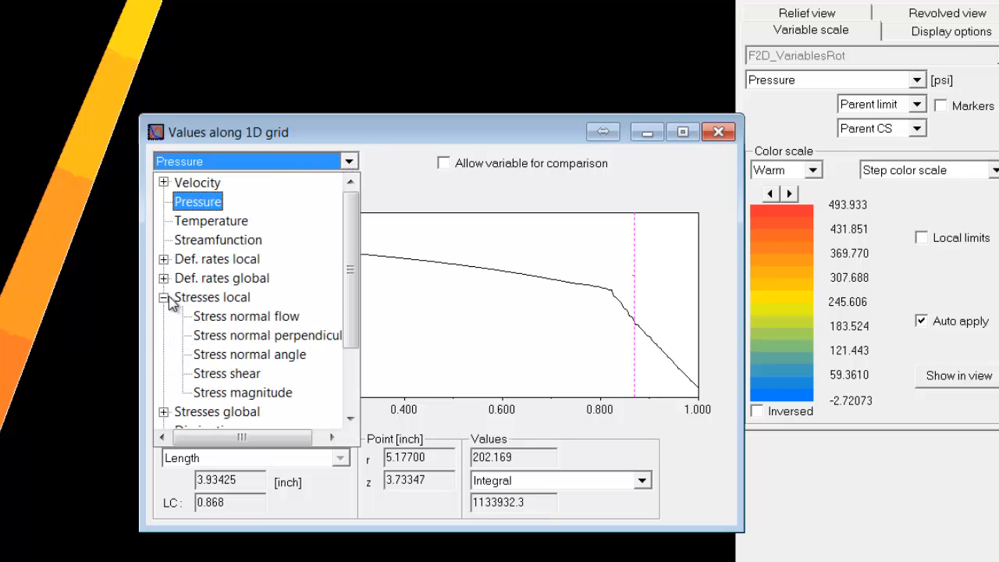
left_click(231, 395)
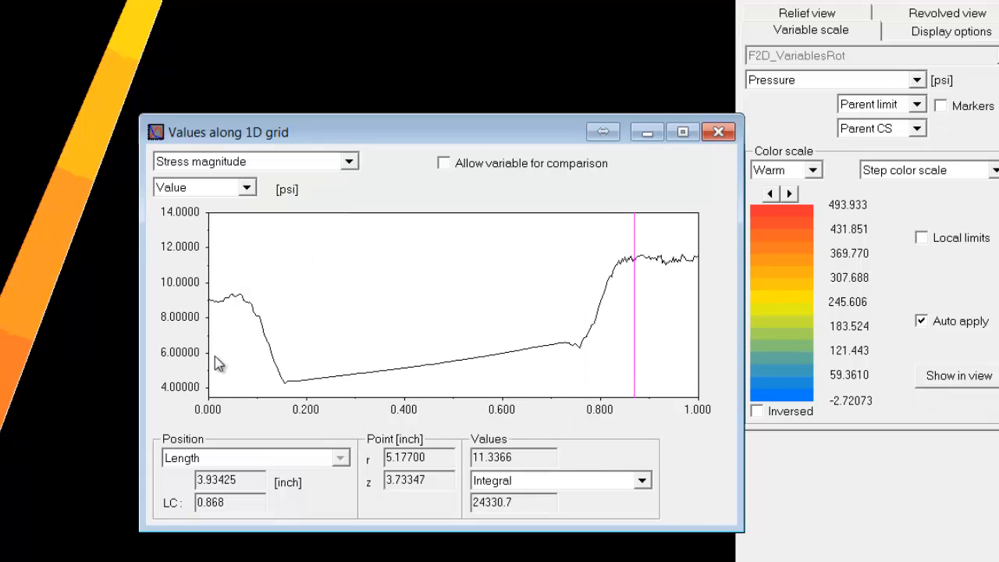
left_click_drag(250, 300, 660, 250)
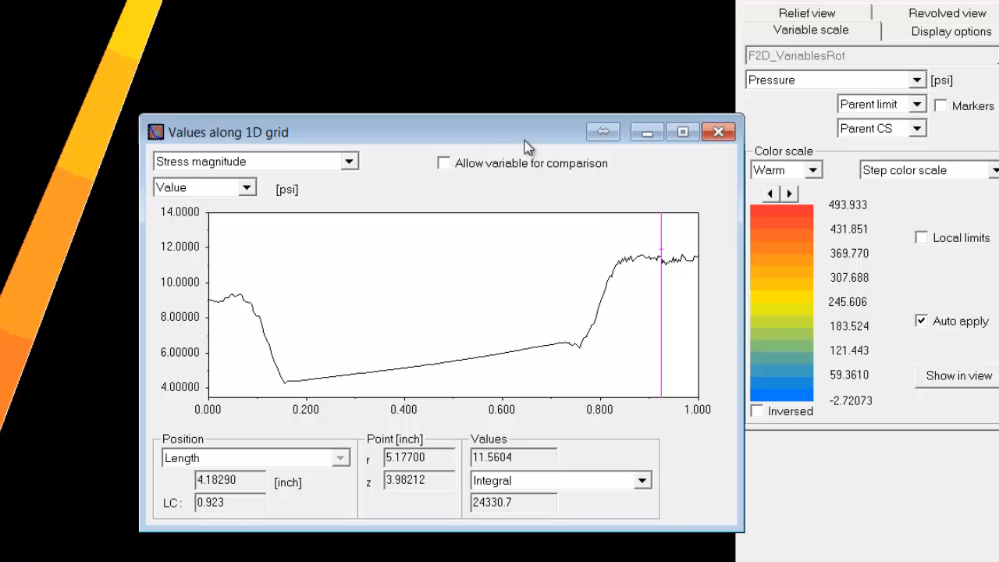
left_click_drag(499, 128, 471, 154)
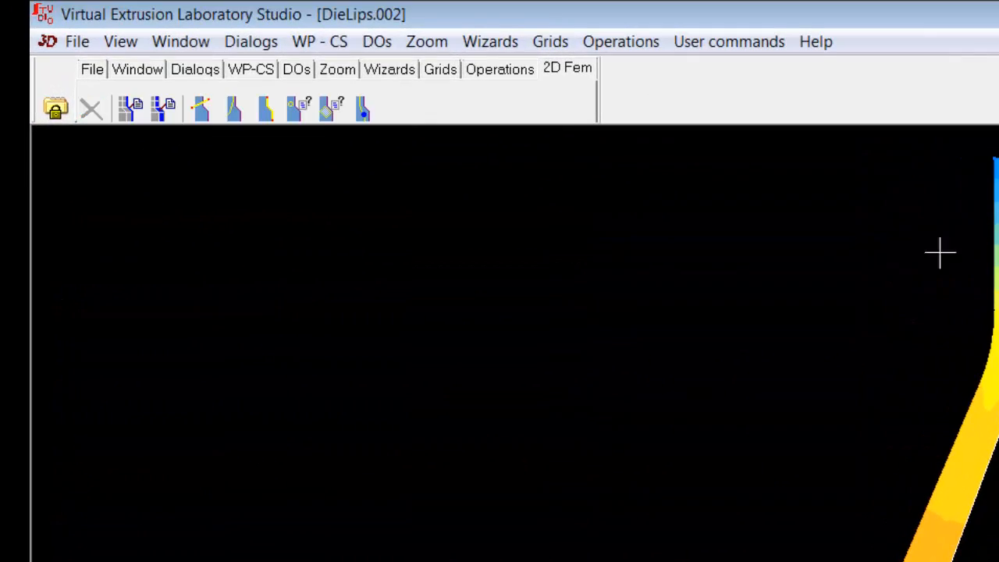
Define a two-point cut straight across the narrow exit land near the die lip exit.
left_click(202, 110)
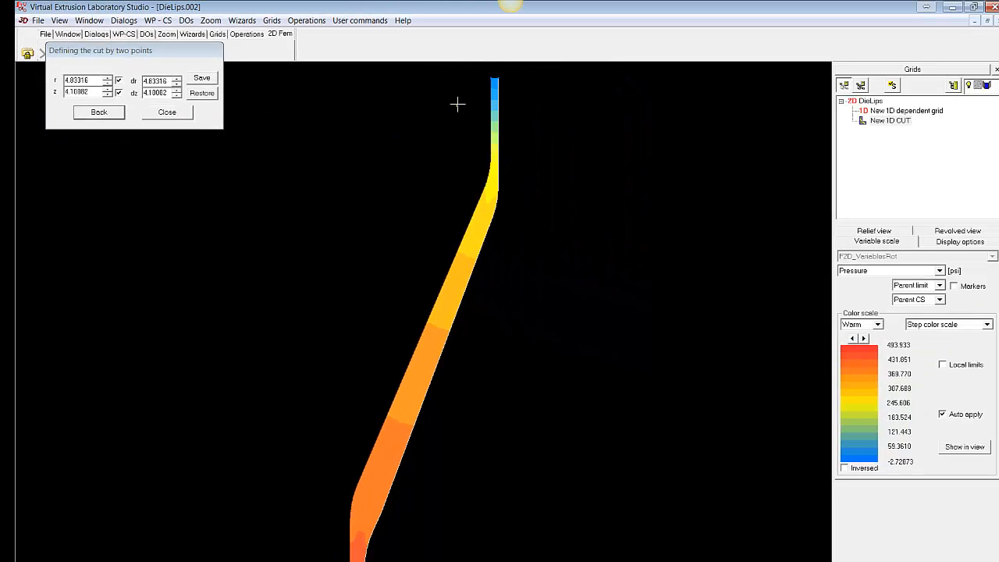
left_click(464, 106)
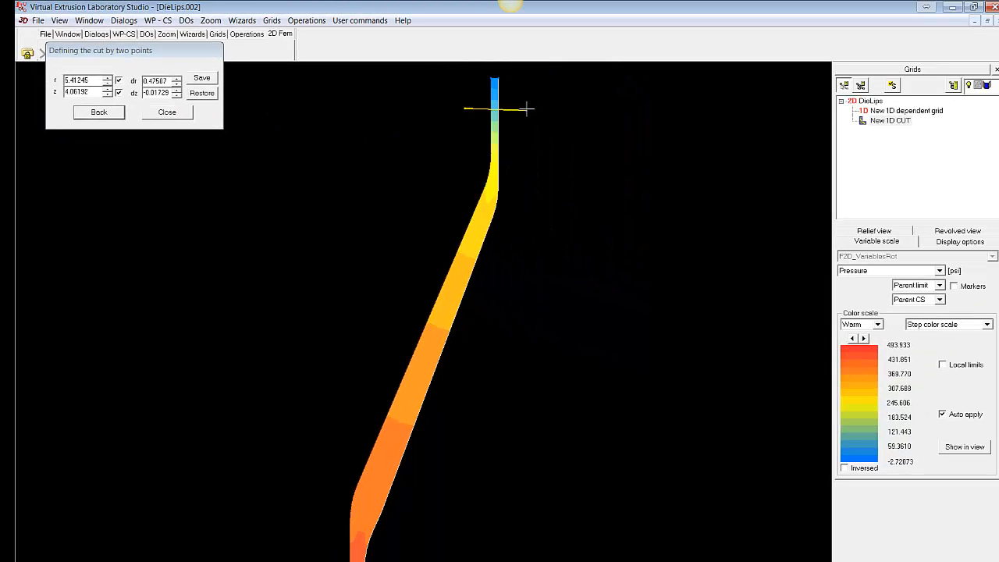
left_click(530, 105)
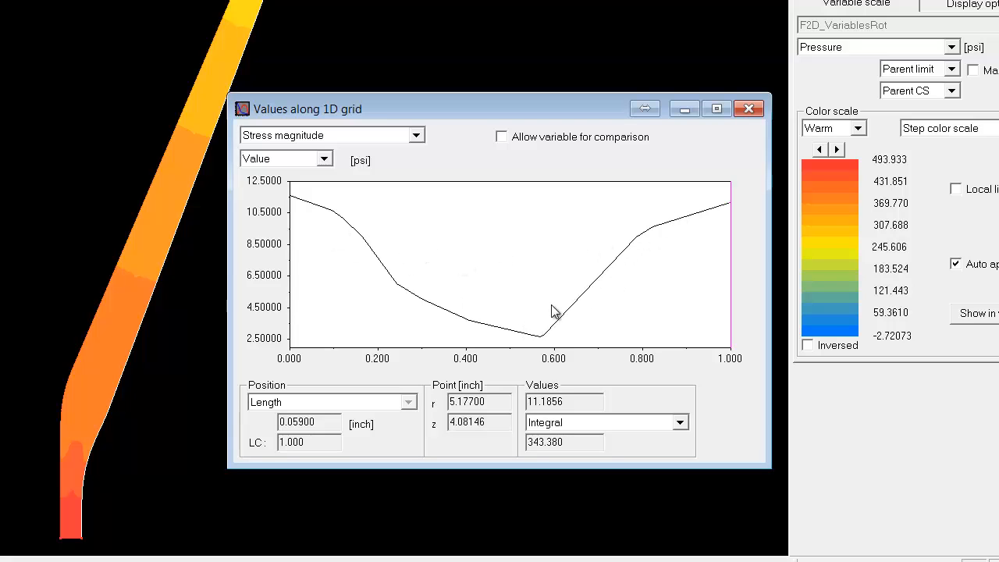
Plot the Velocity magnitude along the exit-land cut, examine its profile, and close the results.
left_click(422, 136)
left_click(248, 155)
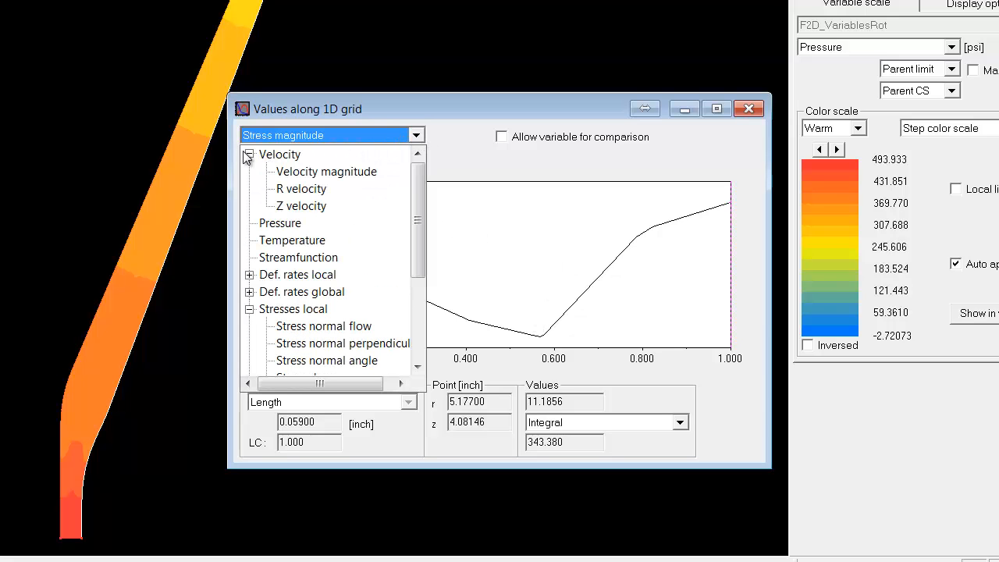
left_click(301, 172)
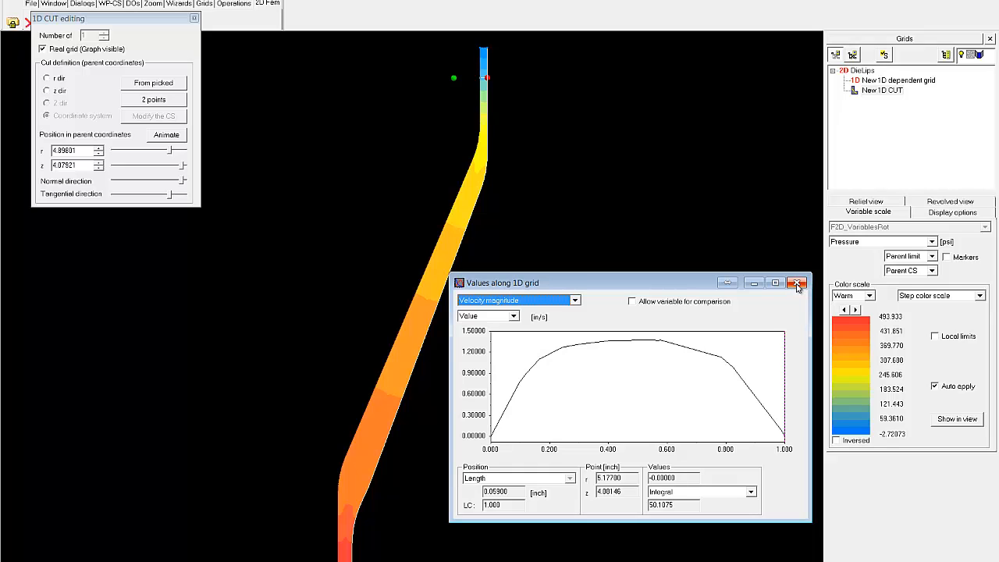
left_click(797, 282)
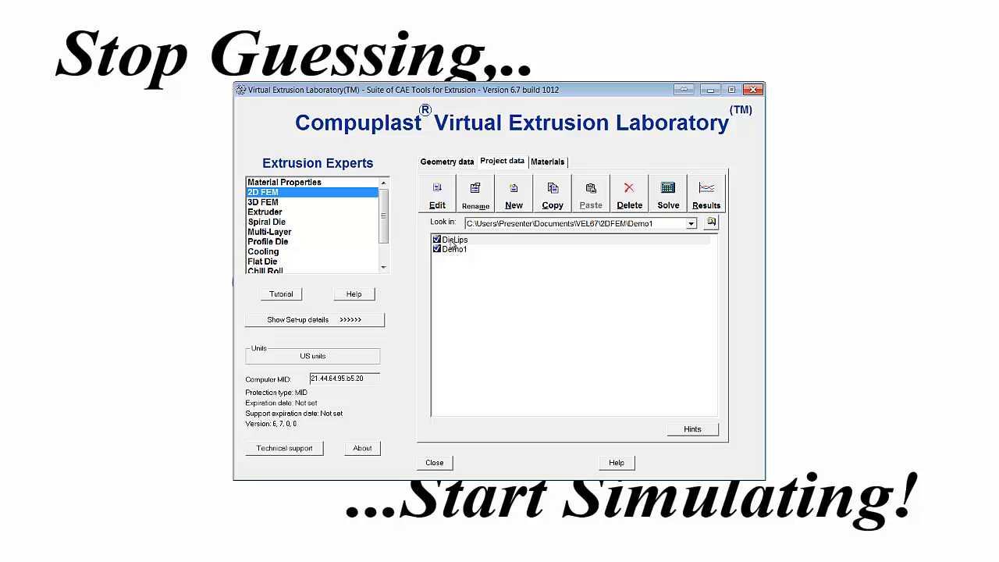
Reopen the DieLips project for editing and open its Die Lips grid in the geometry editor.
left_click(454, 240)
left_click(438, 195)
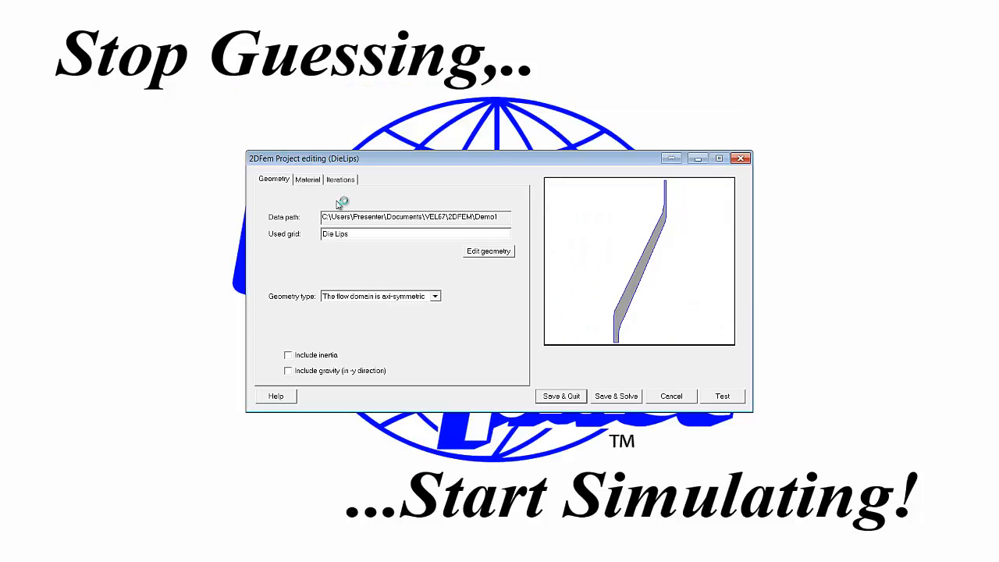
left_click(488, 250)
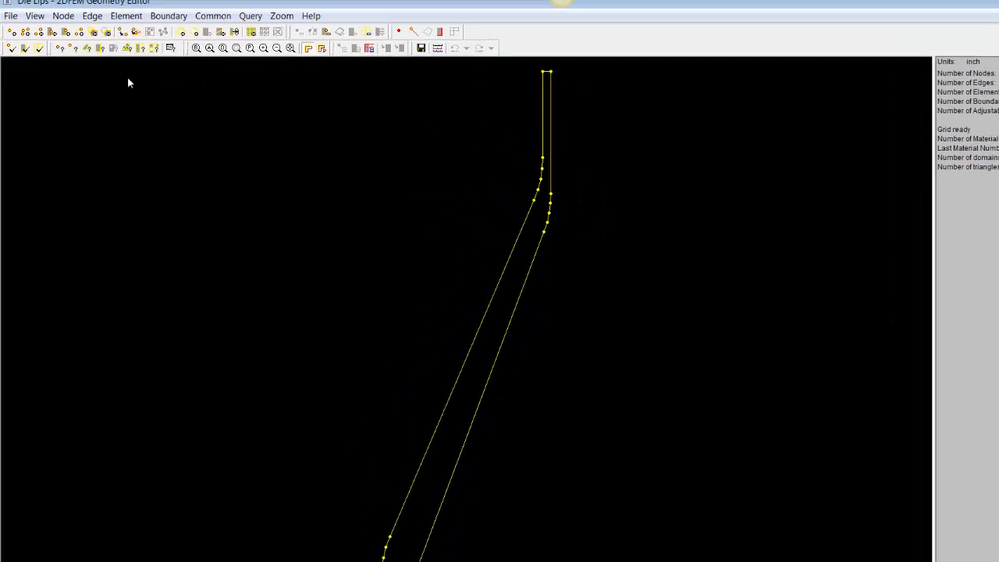
Add a node on the outer wall's straight edge, level with the inner wall node where the straight exit land begins.
scroll(577, 234, "down", 2)
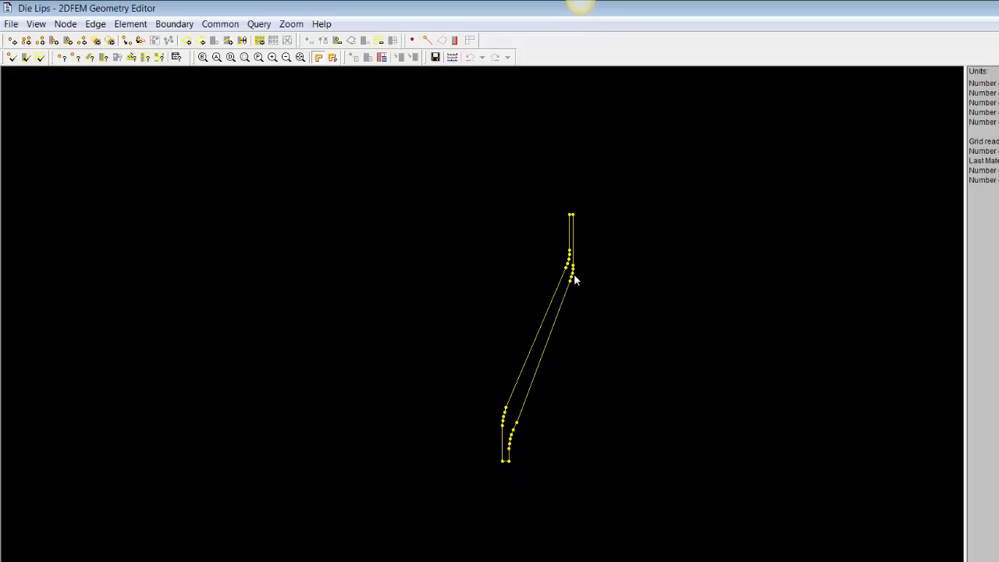
scroll(576, 231, "up", 5)
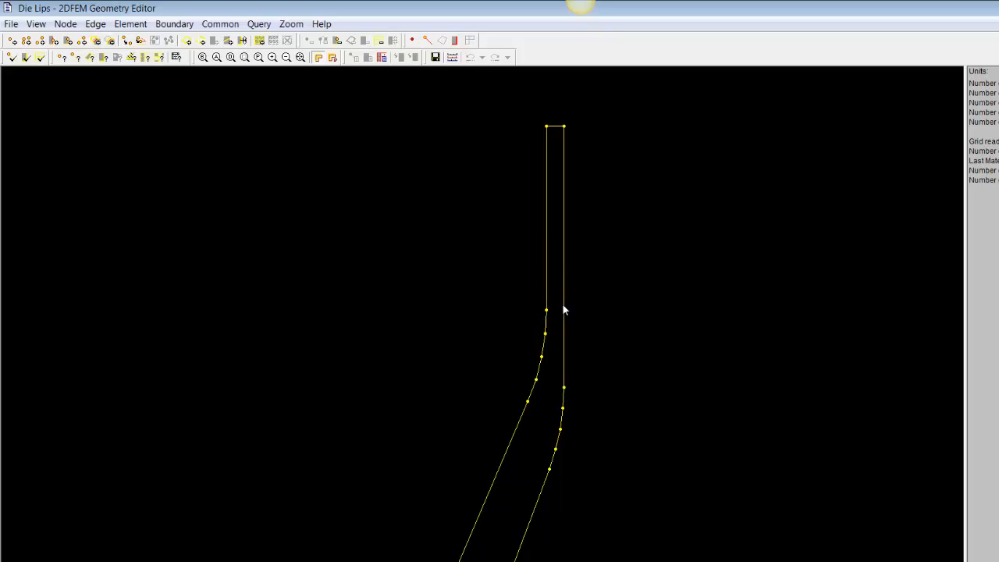
left_click(66, 24)
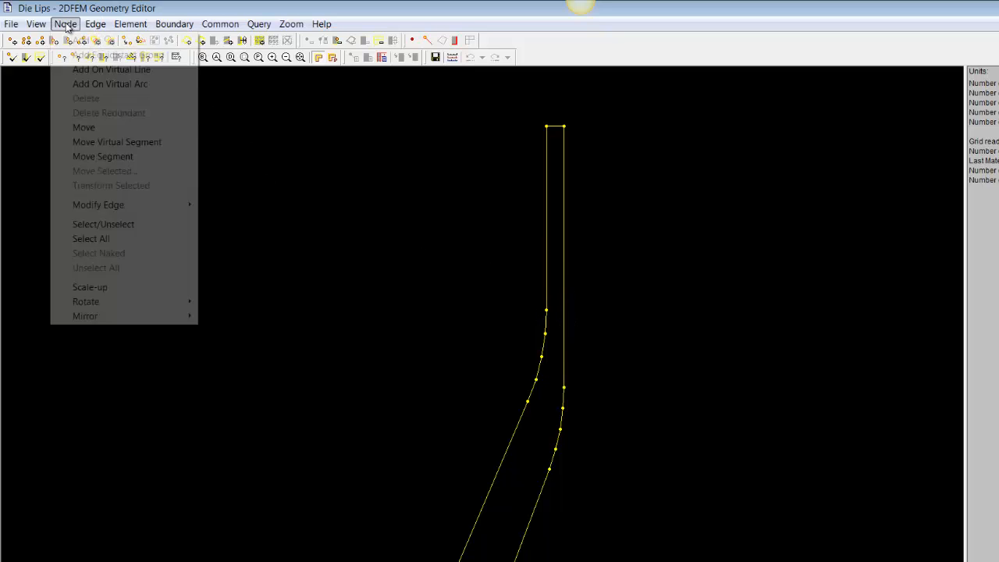
mouse_move(107, 206)
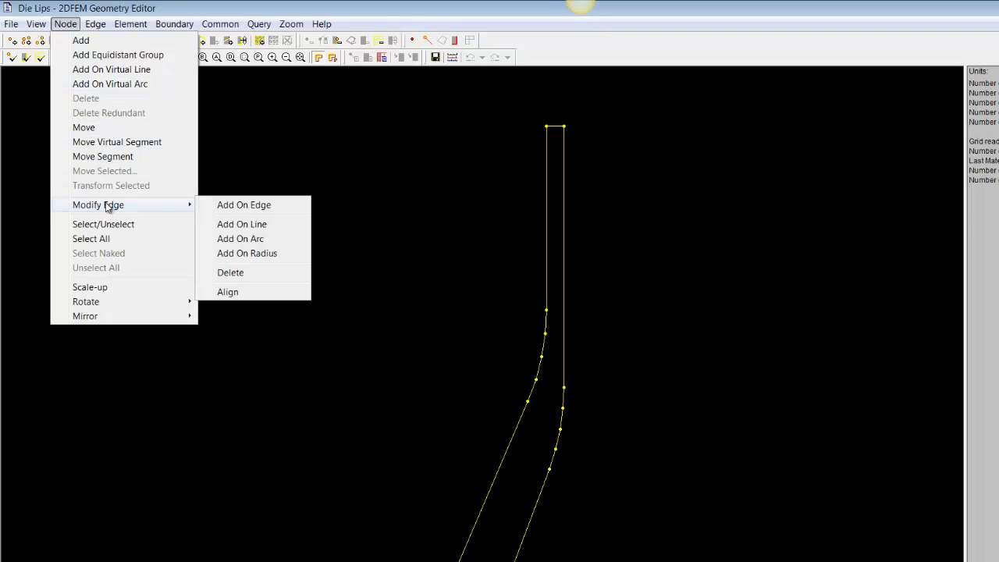
left_click(238, 206)
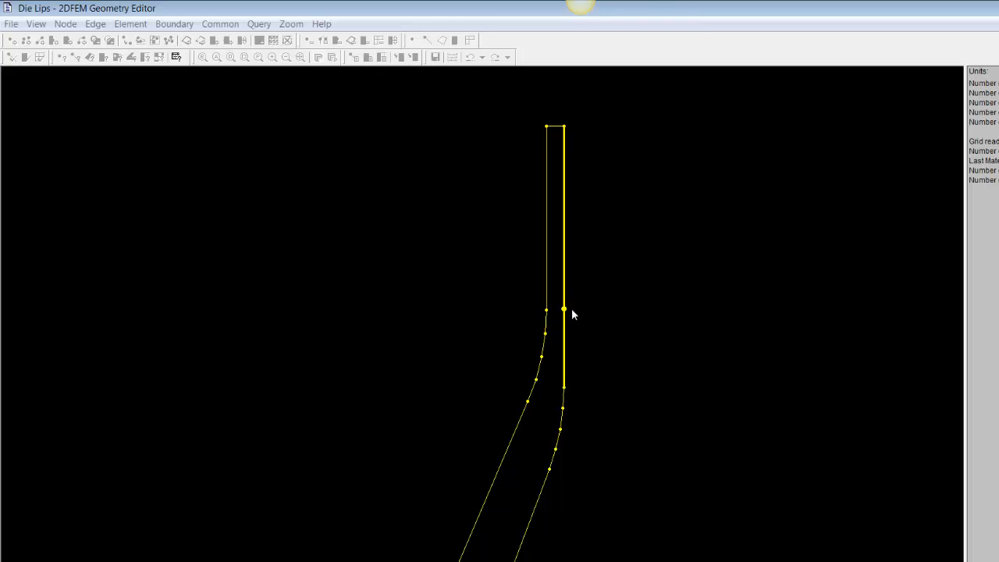
left_click(571, 312)
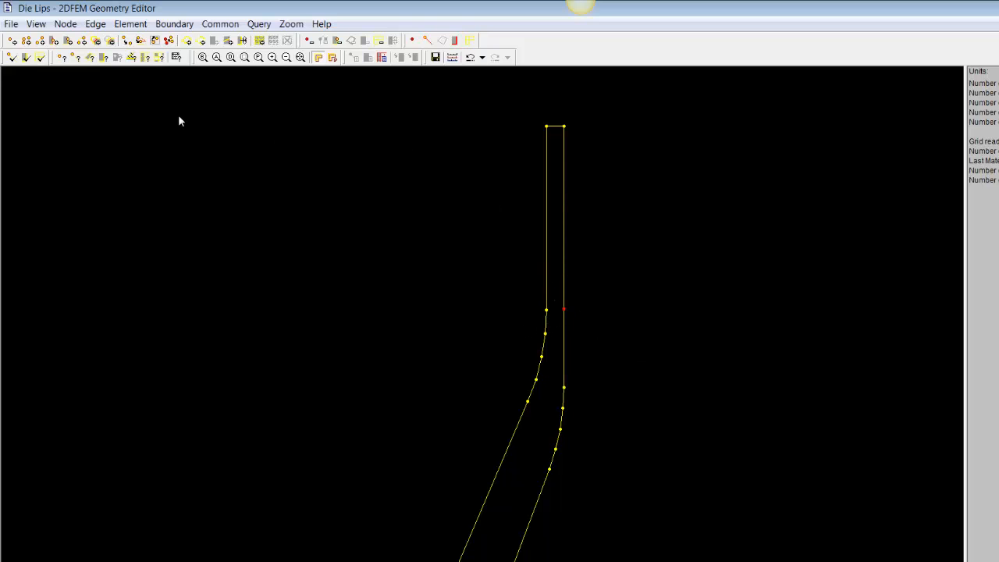
Quick-add a four-sided element filling the straight exit land between the two walls.
left_click(133, 24)
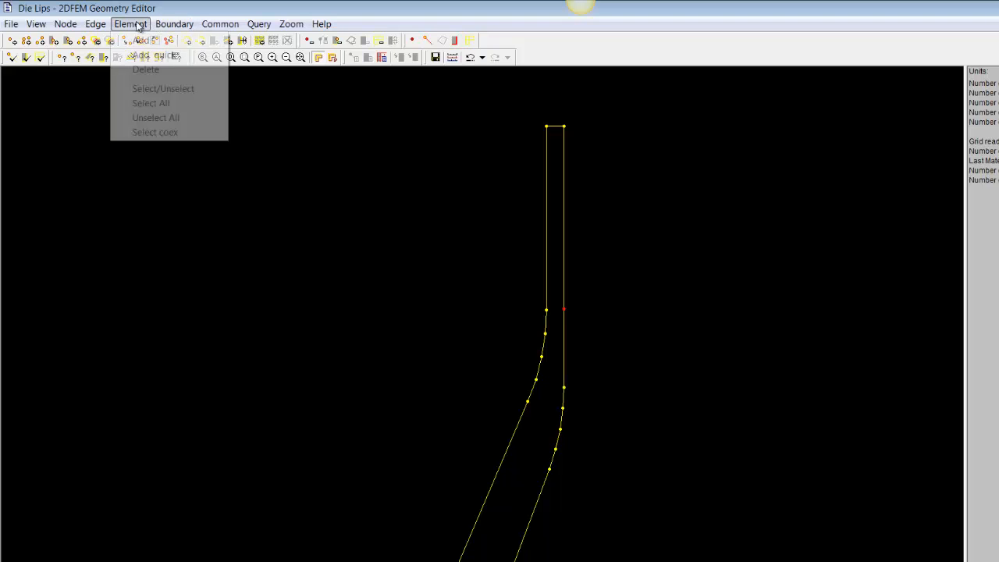
left_click(145, 54)
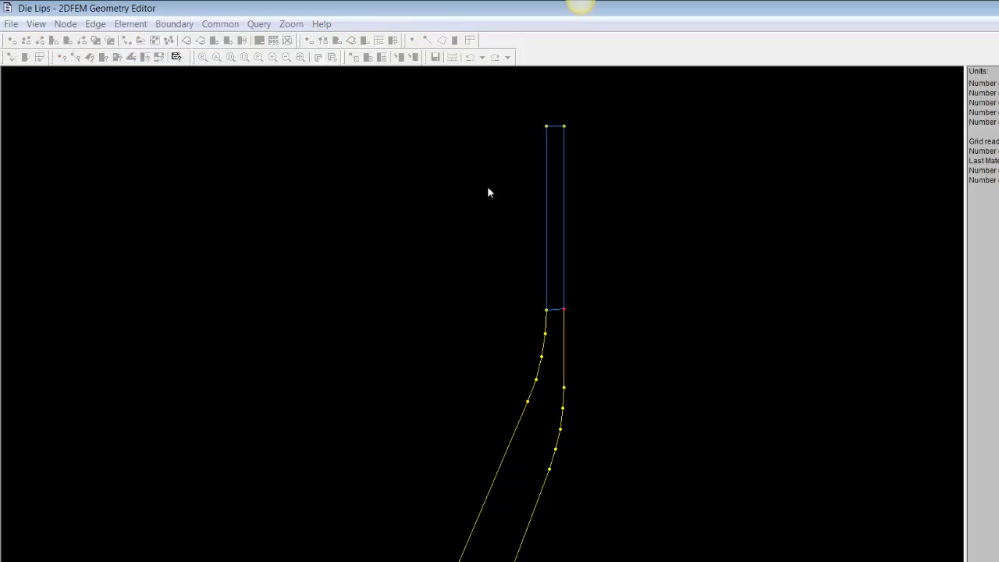
left_click(551, 203)
Divide the edges of the exit-land element regularly into 6 divisions.
left_click(97, 24)
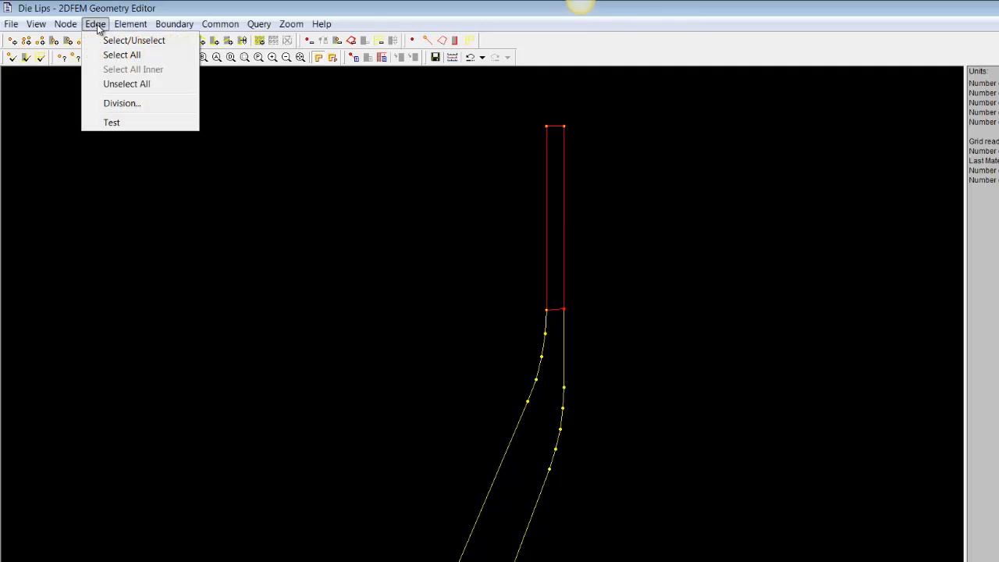
left_click(124, 103)
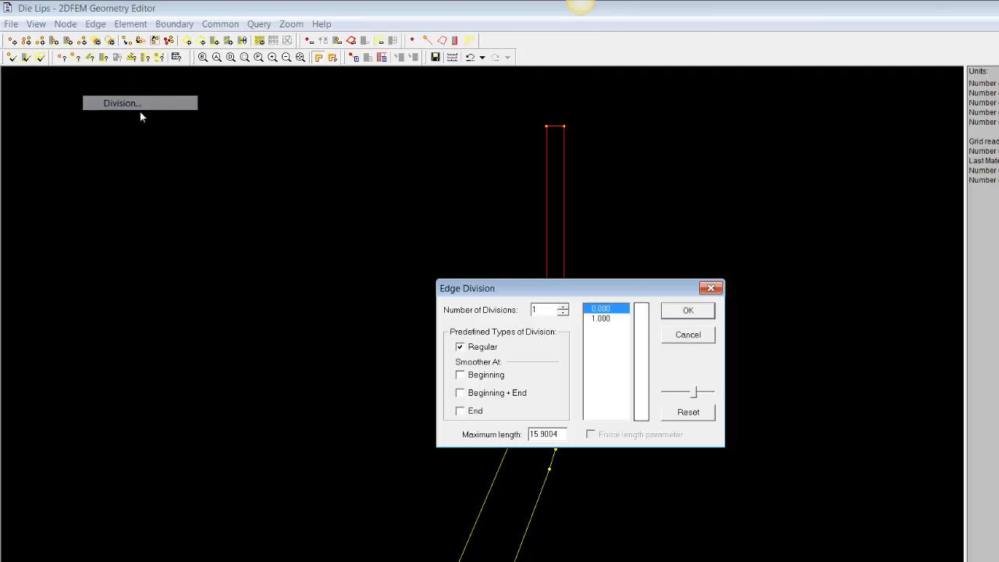
left_click(564, 306)
left_click(564, 307)
left_click(563, 307)
left_click(563, 306)
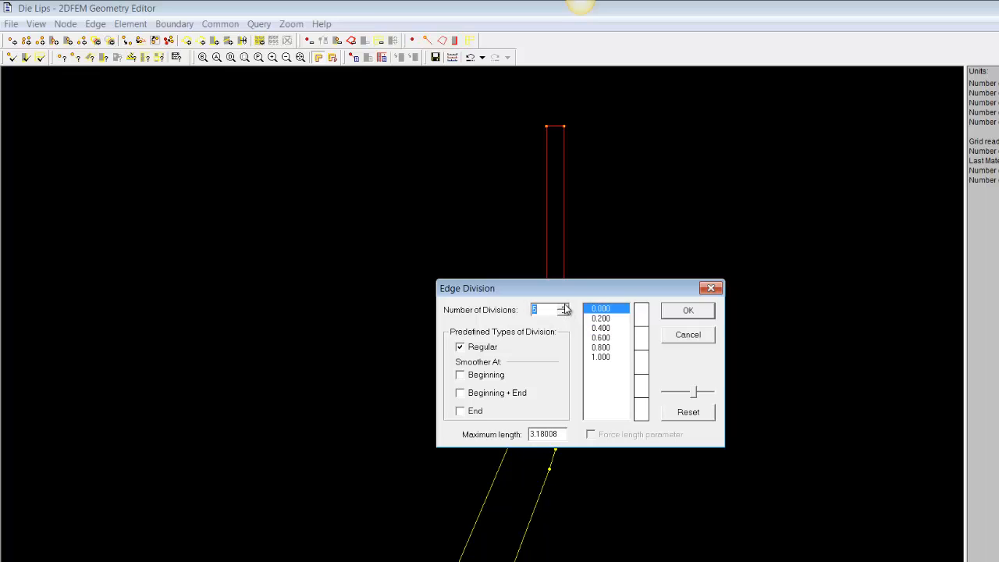
left_click(563, 307)
left_click(700, 312)
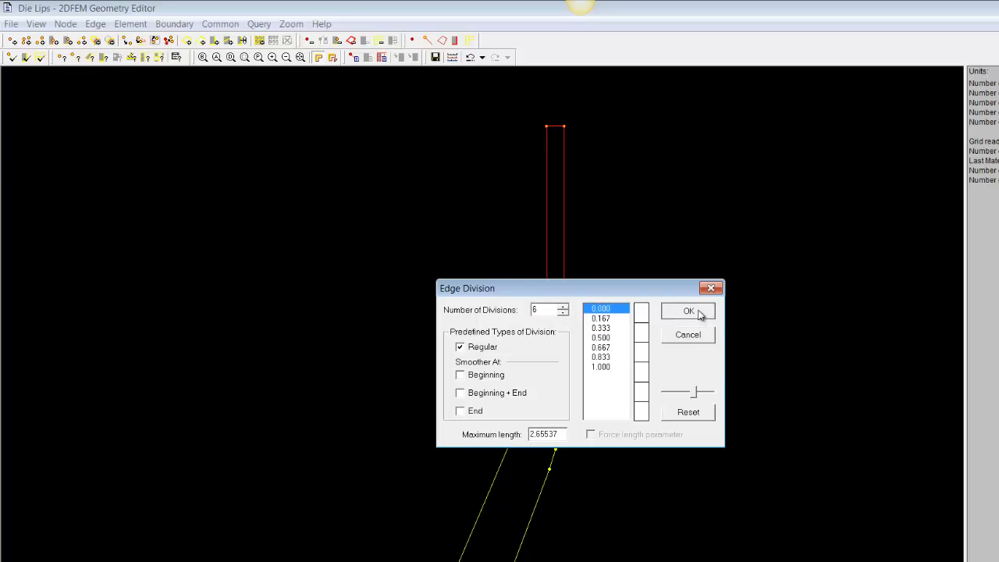
Generate the finite element mesh for the remaining channel with the proposed element edge length and no sub-division.
left_click(260, 41)
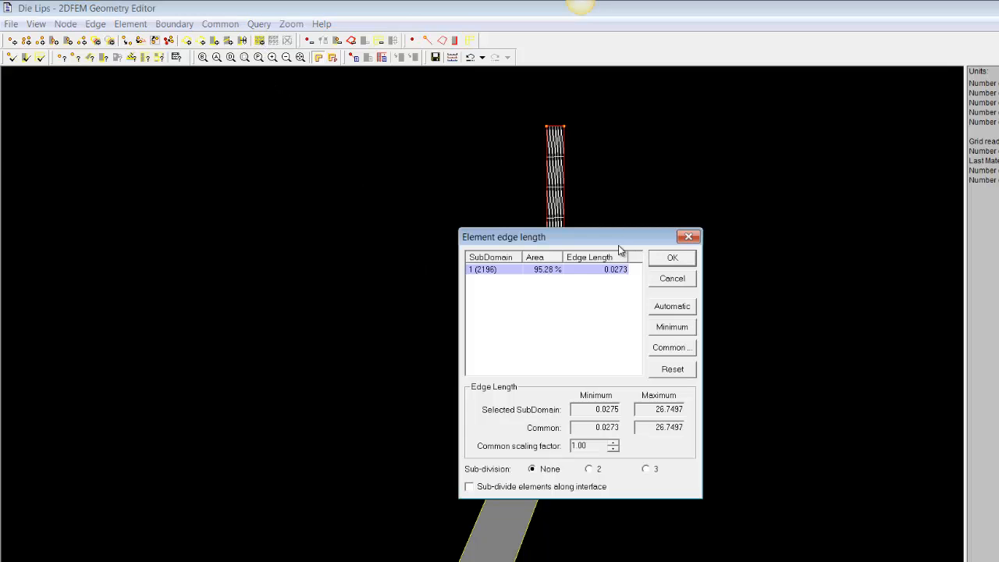
left_click_drag(618, 245, 832, 194)
left_click(890, 208)
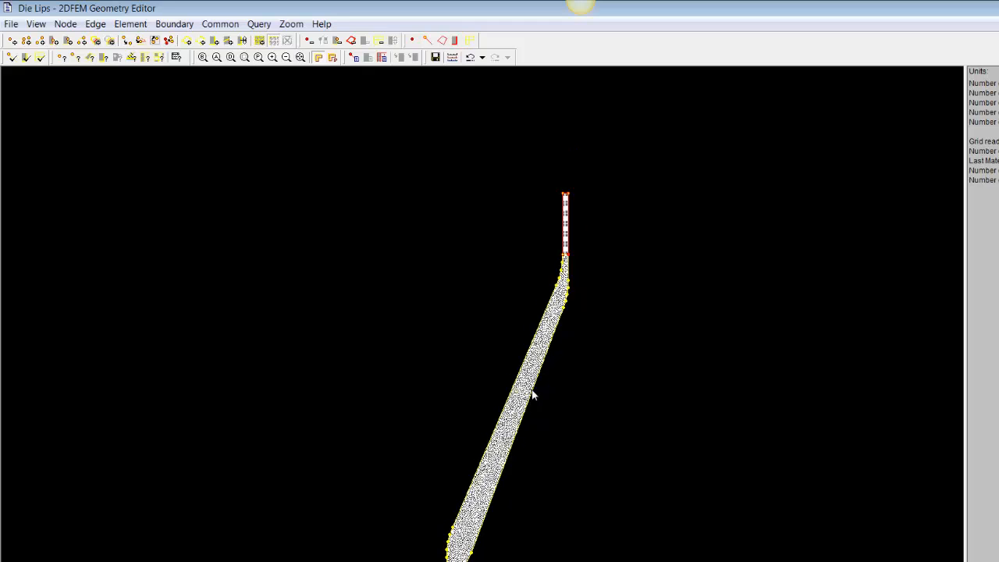
Exit the geometry editor saving the changes to Die Lips, and save and solve the DieLips project.
left_click(10, 24)
left_click(31, 142)
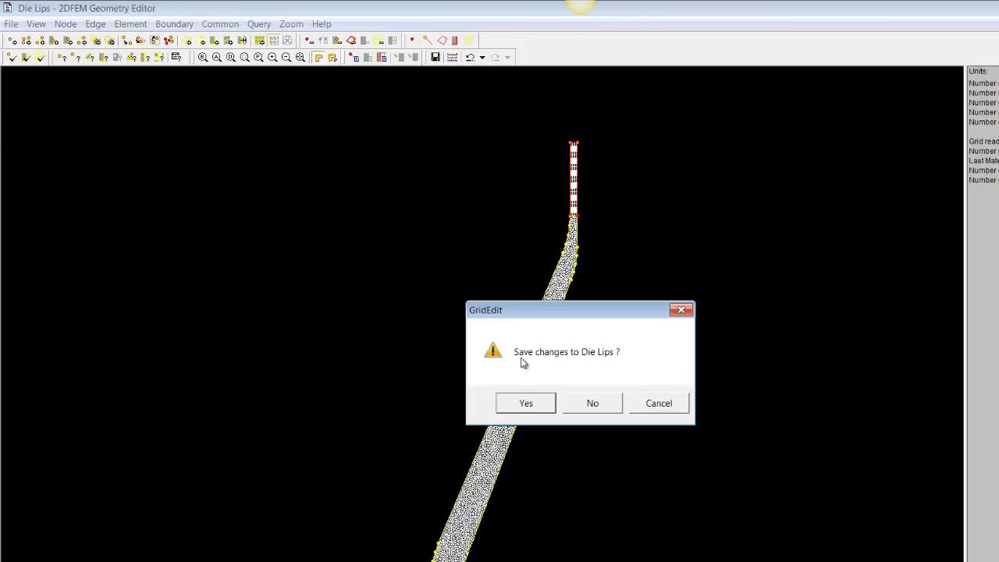
left_click(526, 403)
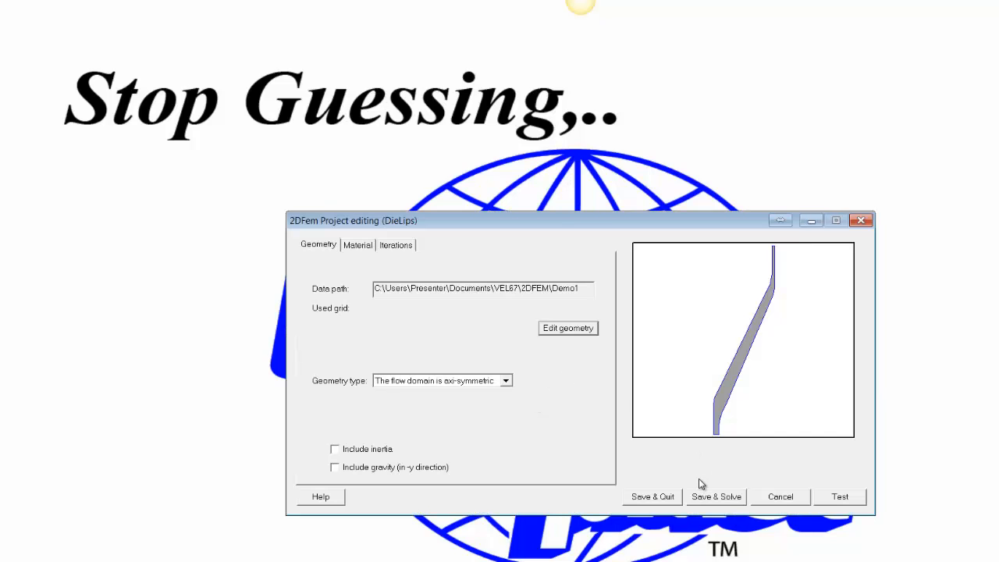
left_click(715, 497)
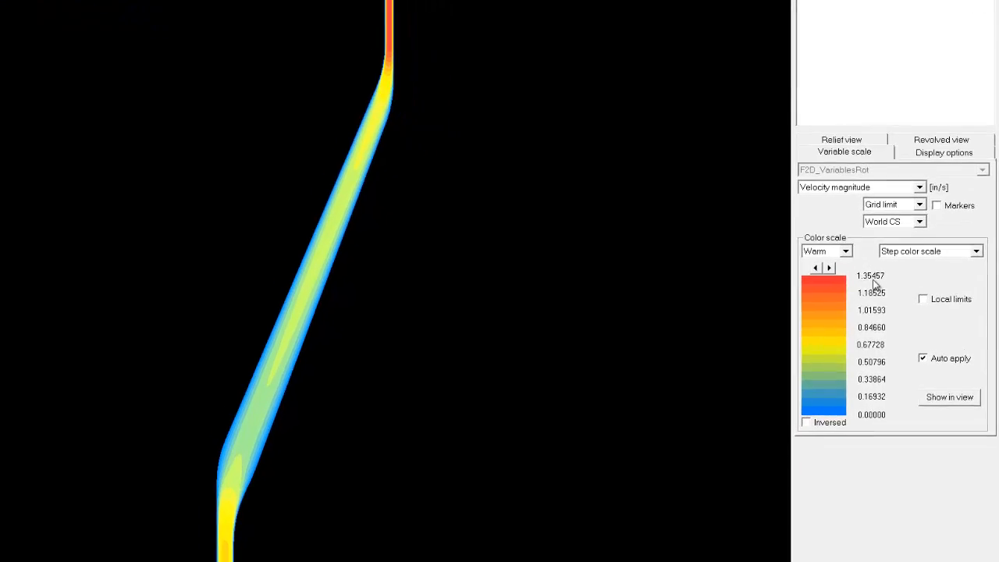
Color the re-solved flow channel by Pressure and define a two-point cut across the exit land.
left_click(931, 245)
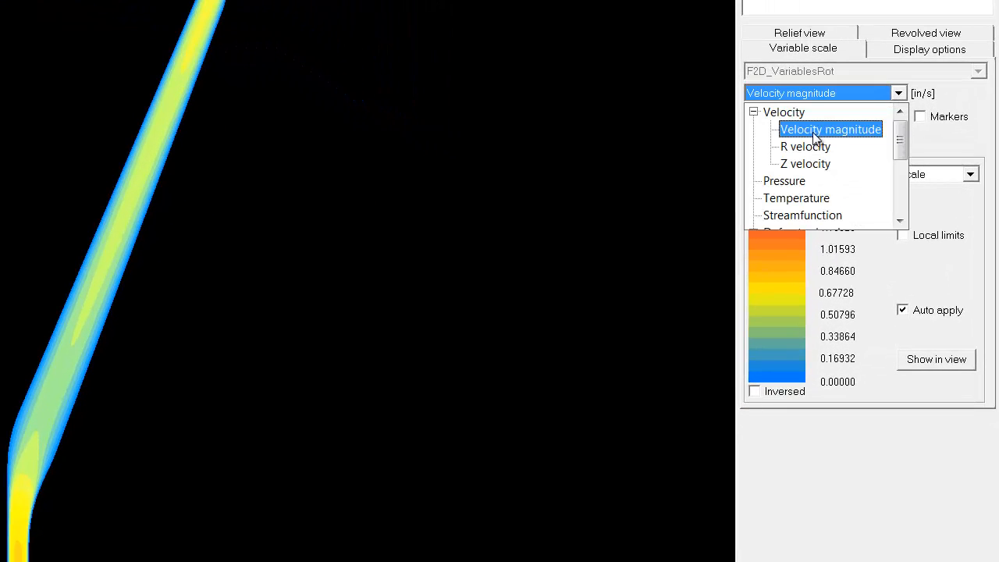
left_click(788, 181)
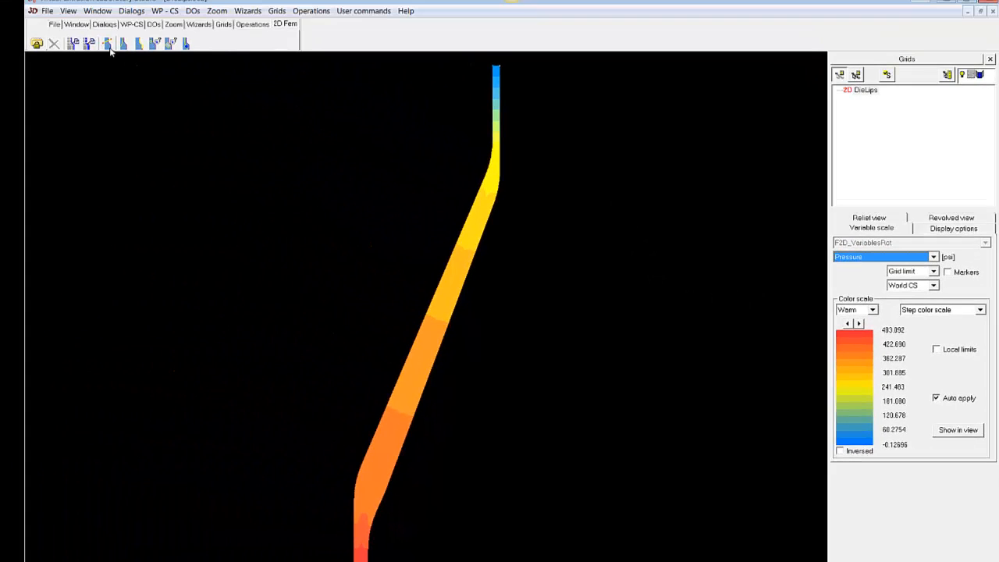
left_click(109, 47)
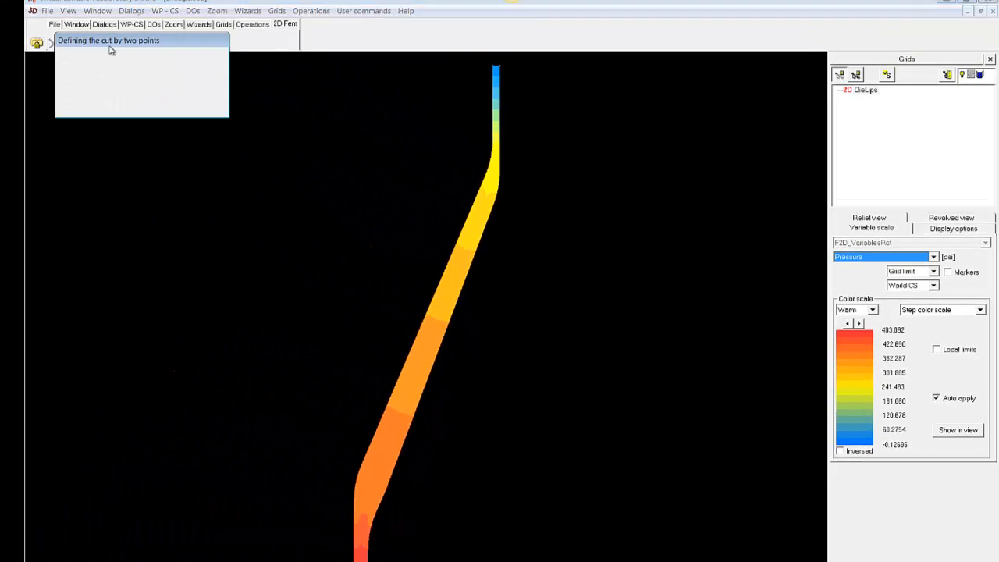
left_click_drag(477, 97, 519, 98)
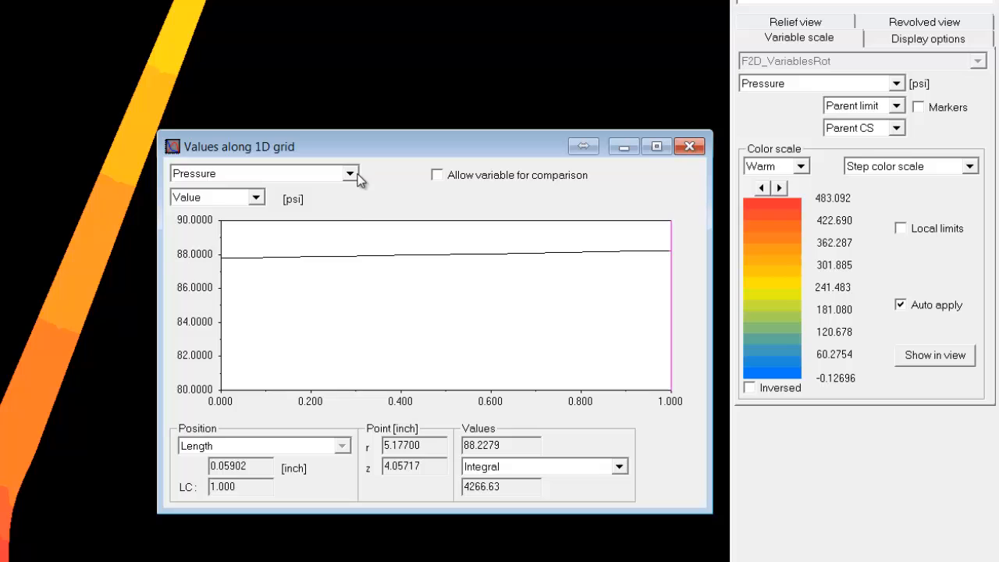
Plot the Velocity magnitude along the new exit-land cut and examine the smoothness of its profile.
left_click(356, 173)
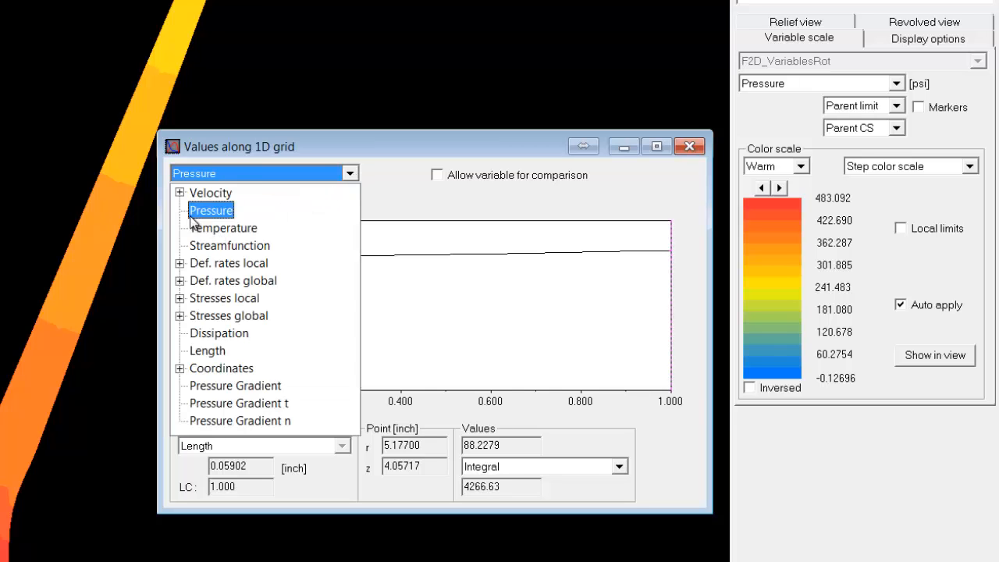
left_click(179, 193)
left_click(235, 211)
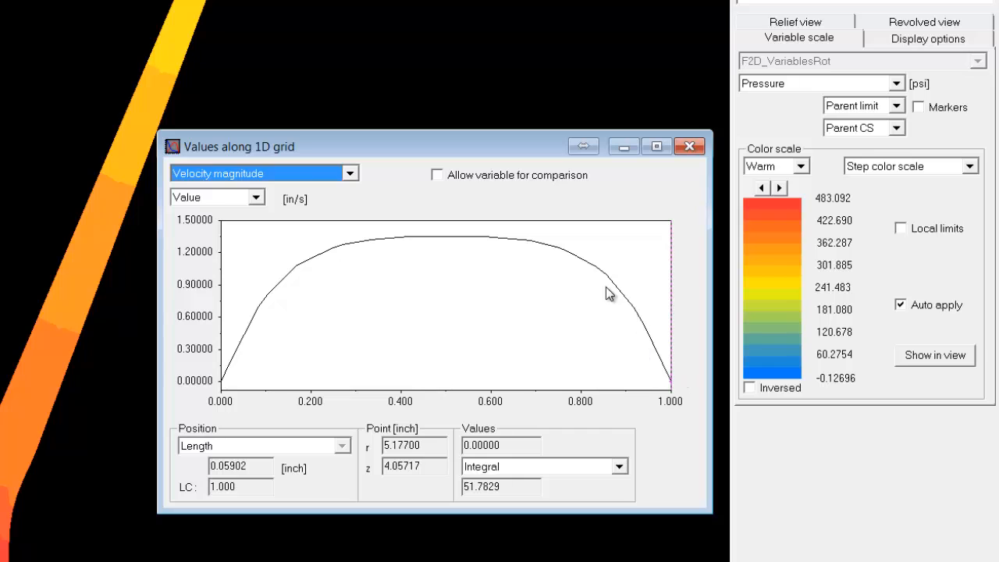
Enable a comparison variable, plot a local stress alongside the Velocity magnitude on the cut, and close the results and the program.
left_click(437, 175)
left_click(625, 175)
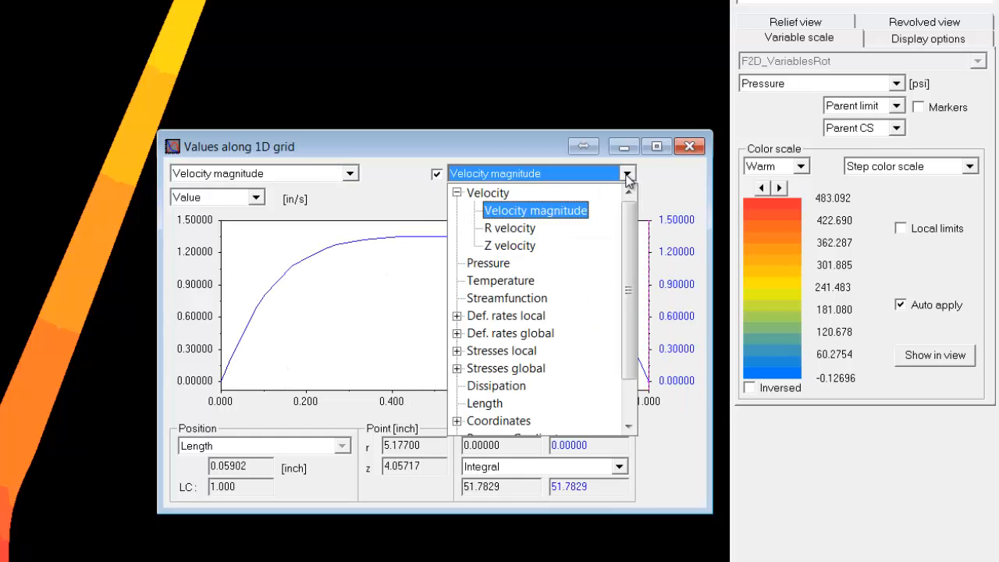
left_click(458, 316)
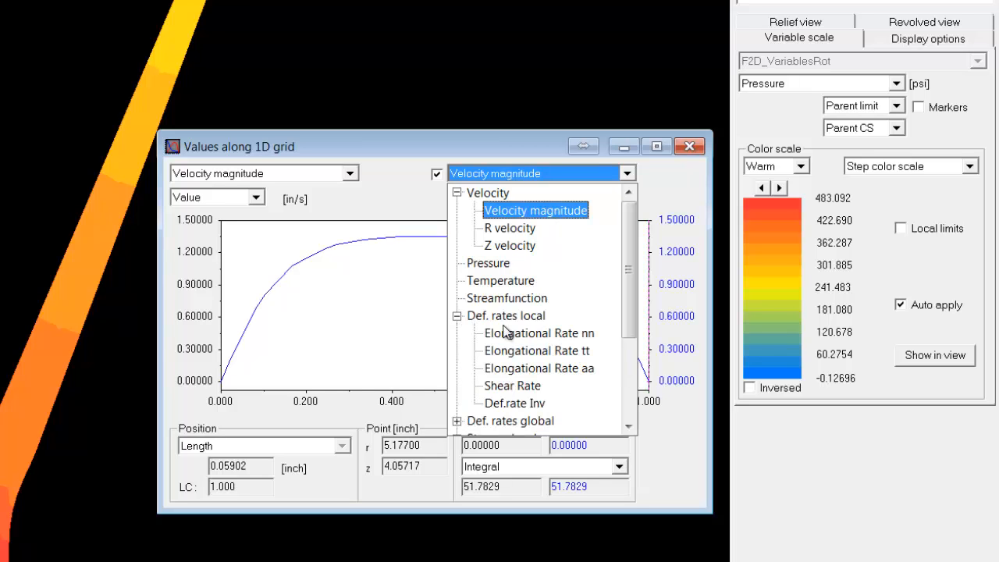
left_click(458, 317)
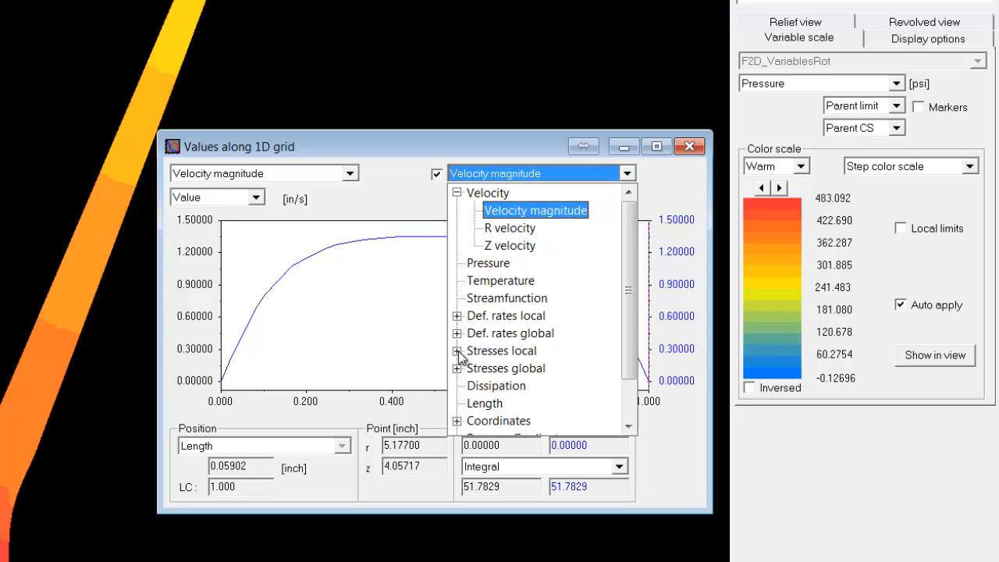
left_click(458, 350)
left_click(506, 404)
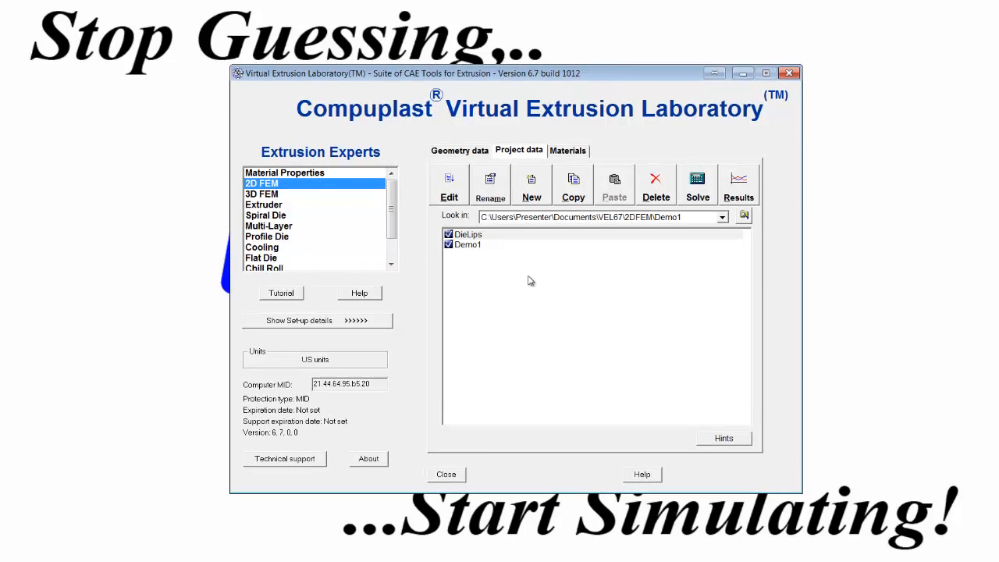
left_click(446, 475)
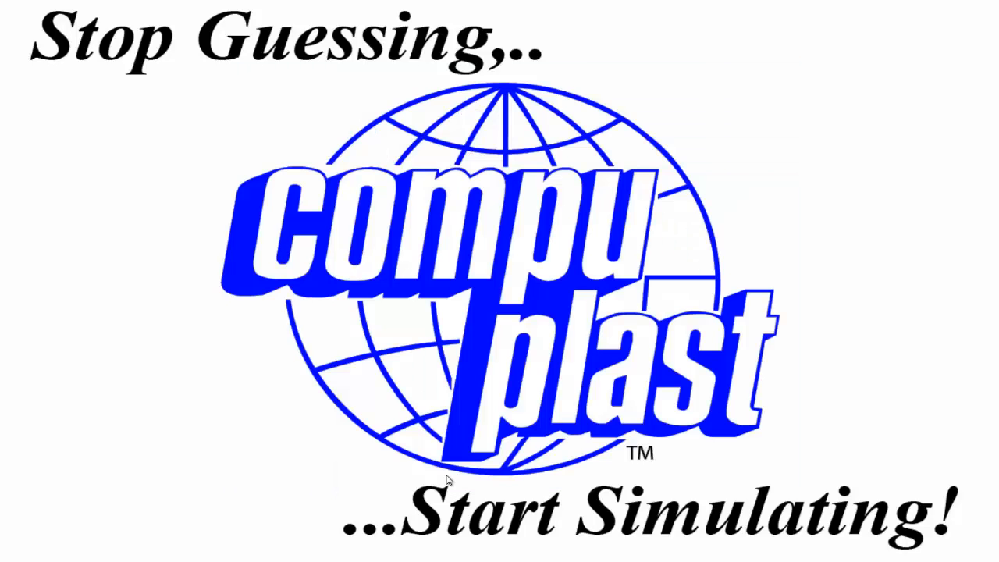